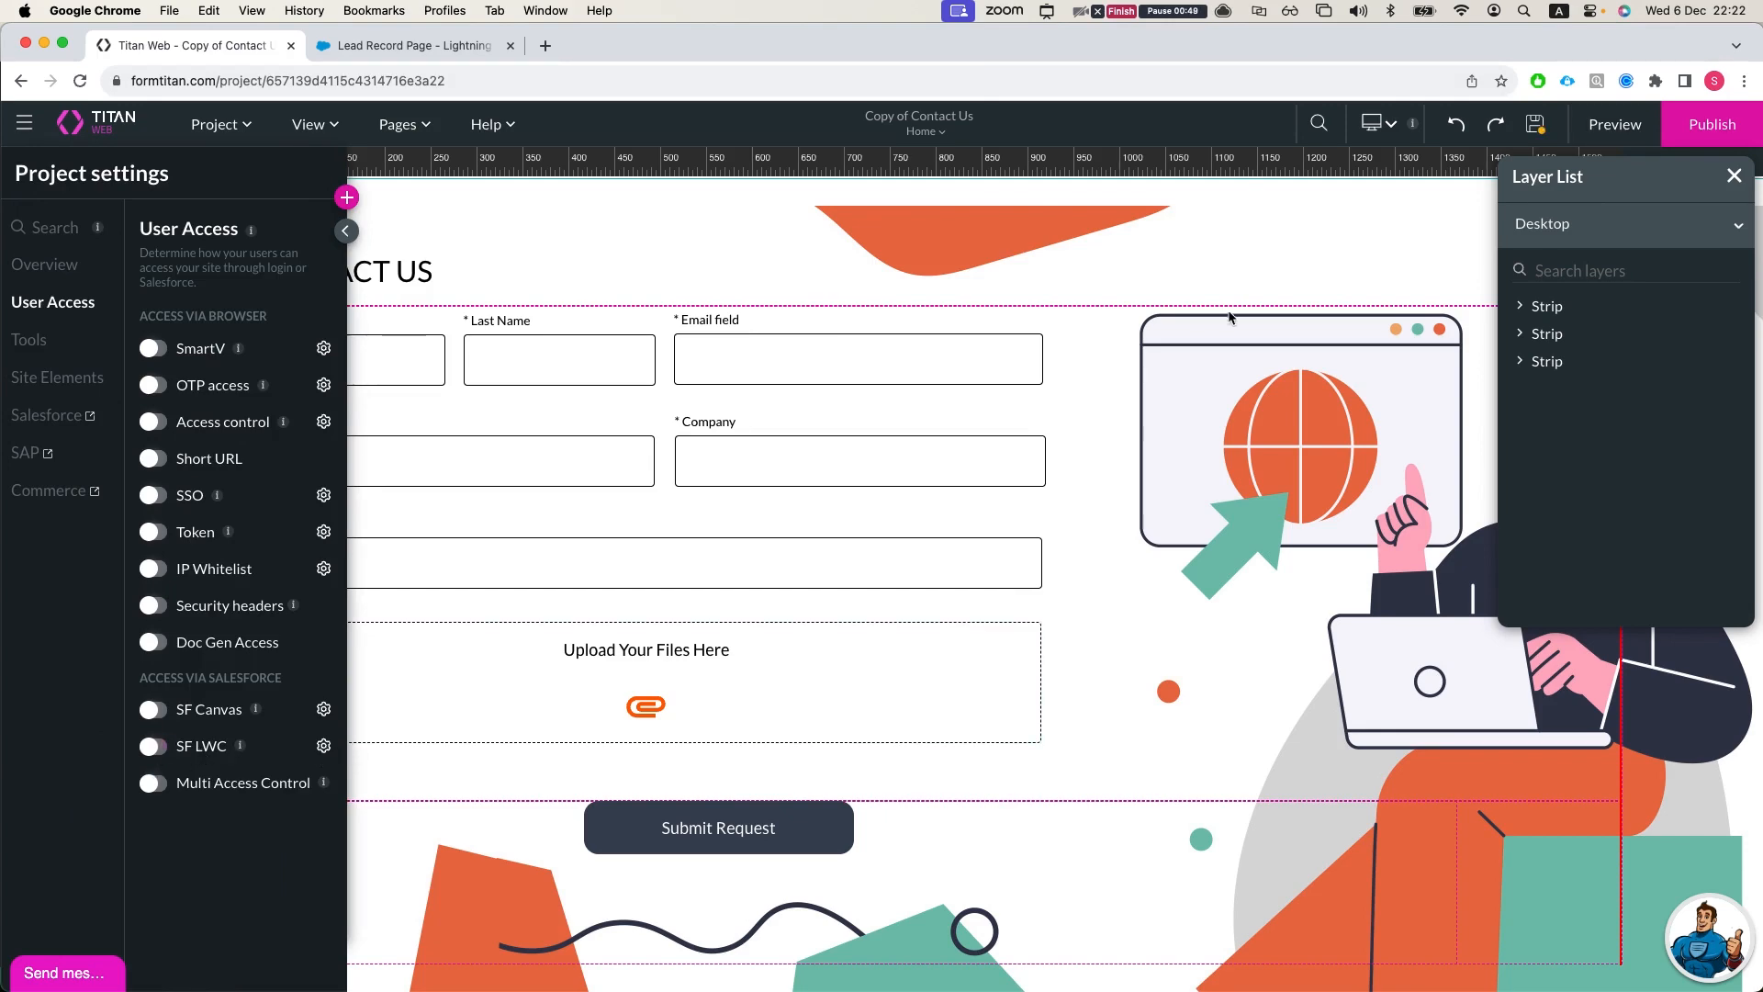
# Step: Publish the latest version of the Contact Us project and open the launched page's URL for copying
pyautogui.click(1703, 125)
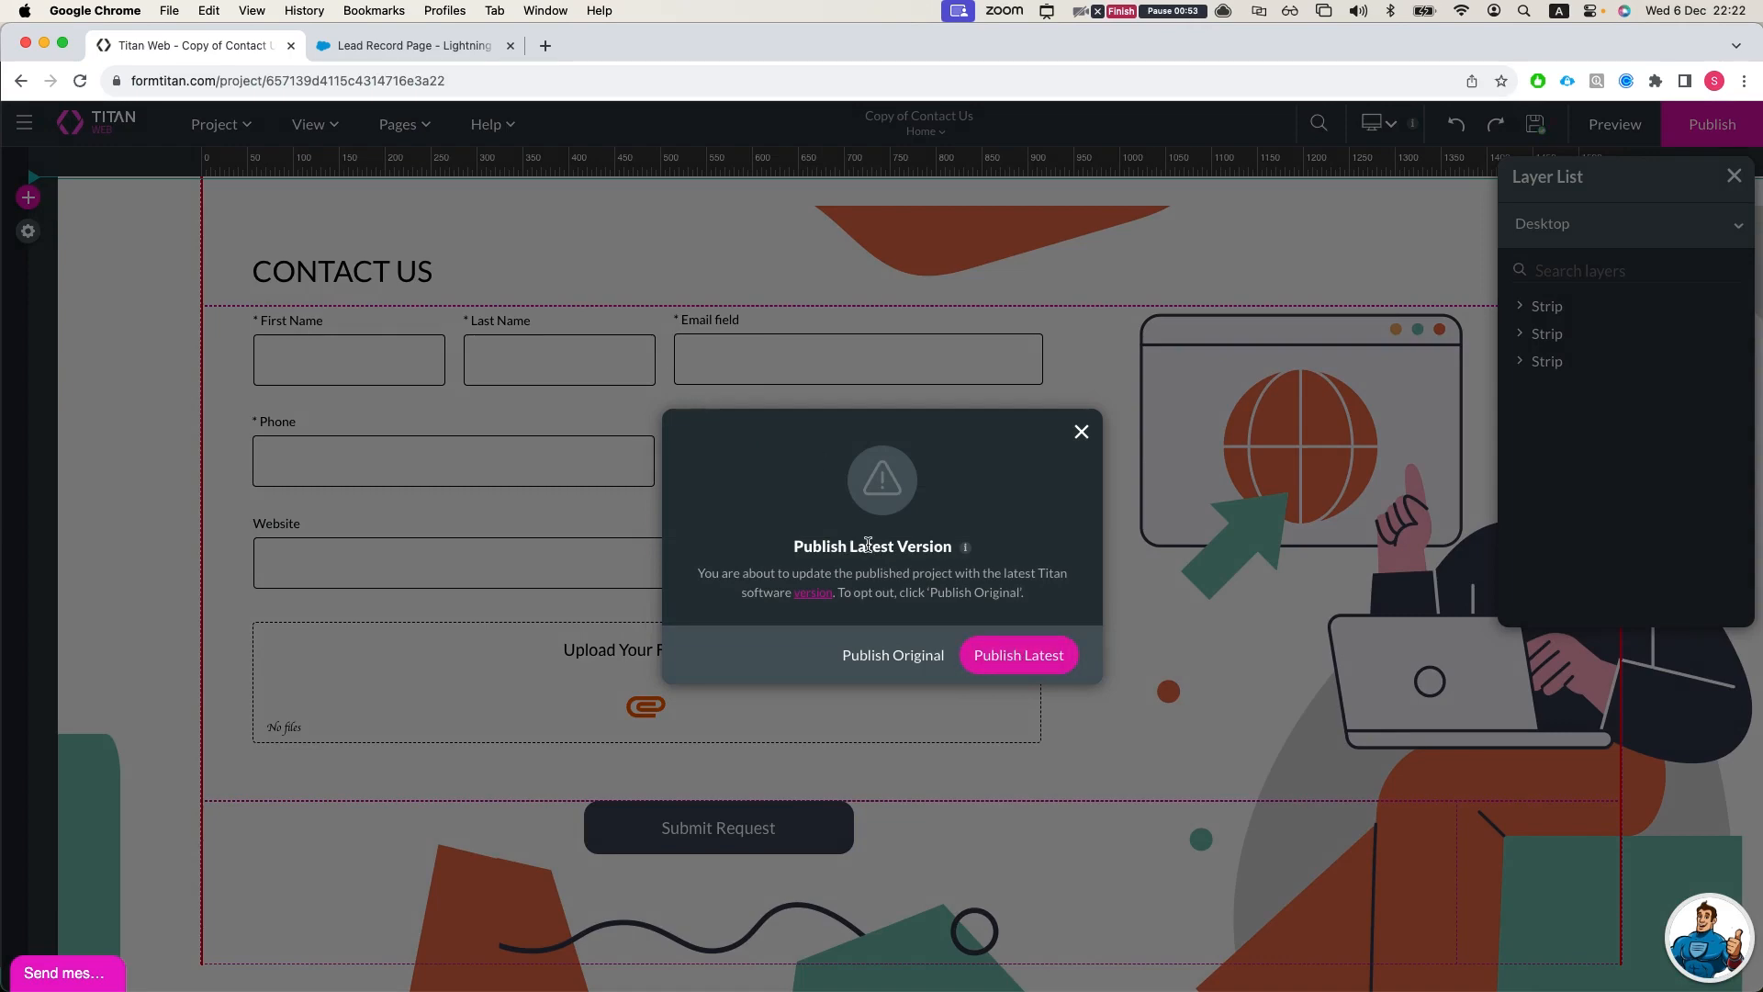
pyautogui.click(1006, 654)
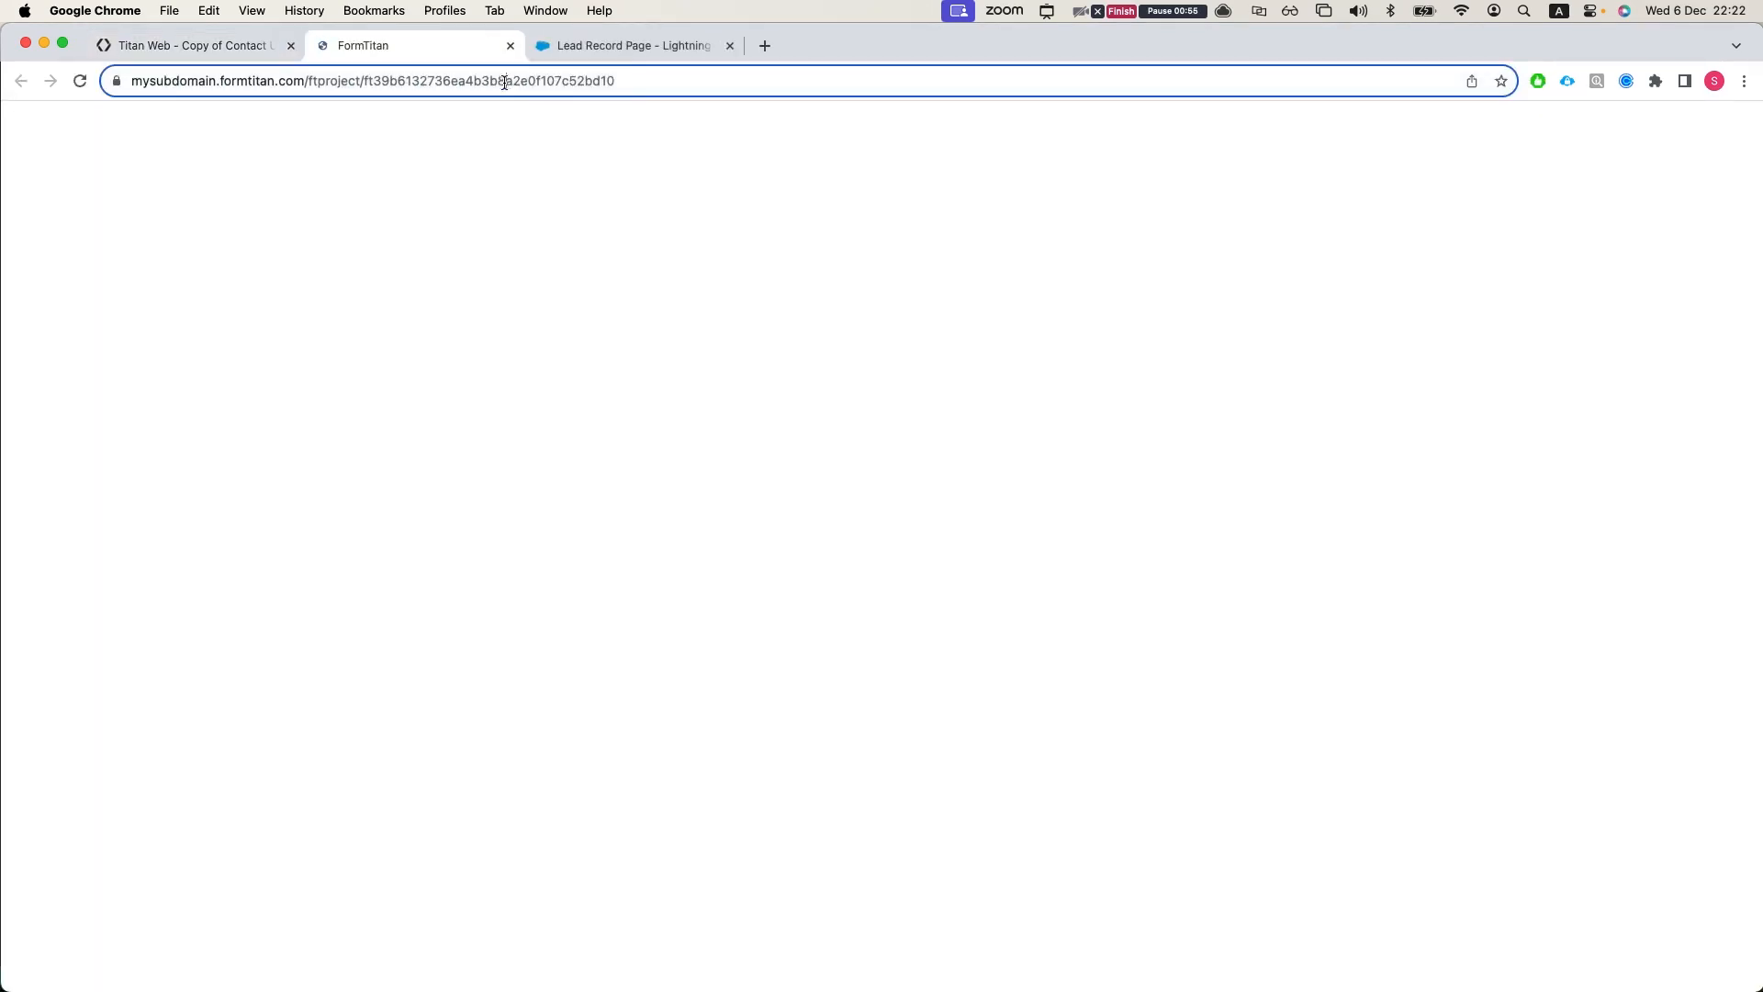
pyautogui.click(504, 83)
# Step: Set the sidebar titanLWC component's titanURL on the Lead Record Page to the published project's URL and review the rendered form
pyautogui.click(624, 45)
pyautogui.click(1555, 281)
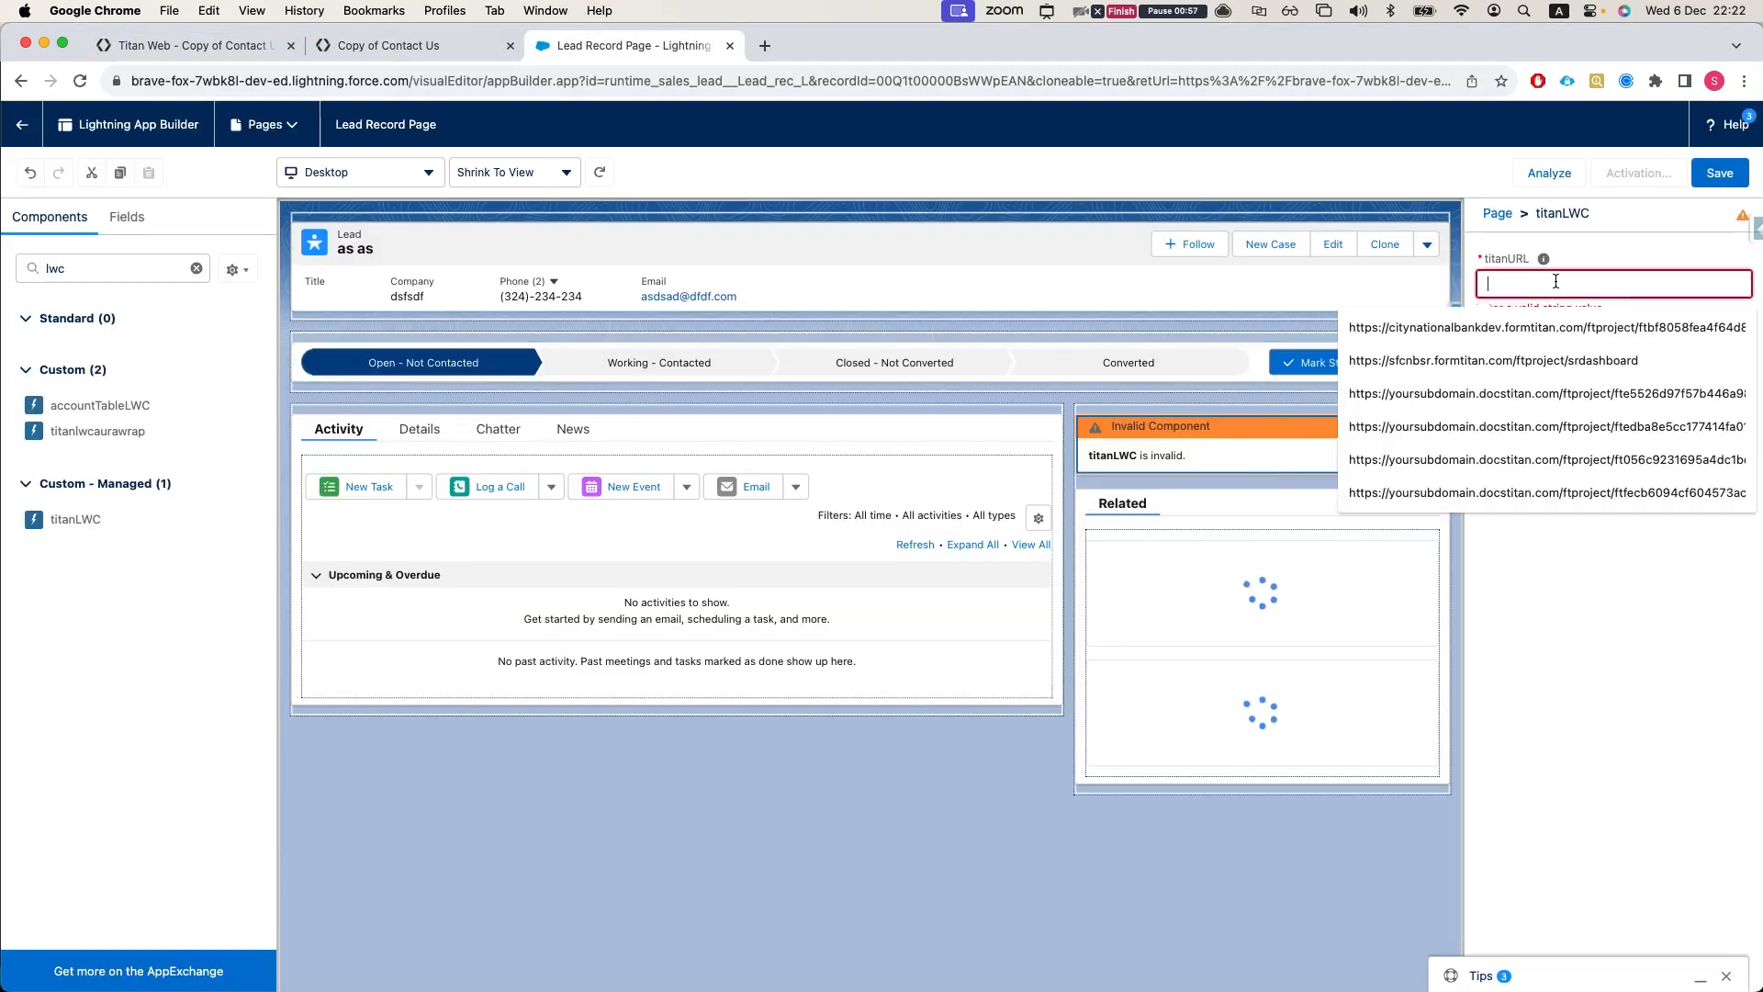
pyautogui.press('cmd+v')
pyautogui.click(1581, 559)
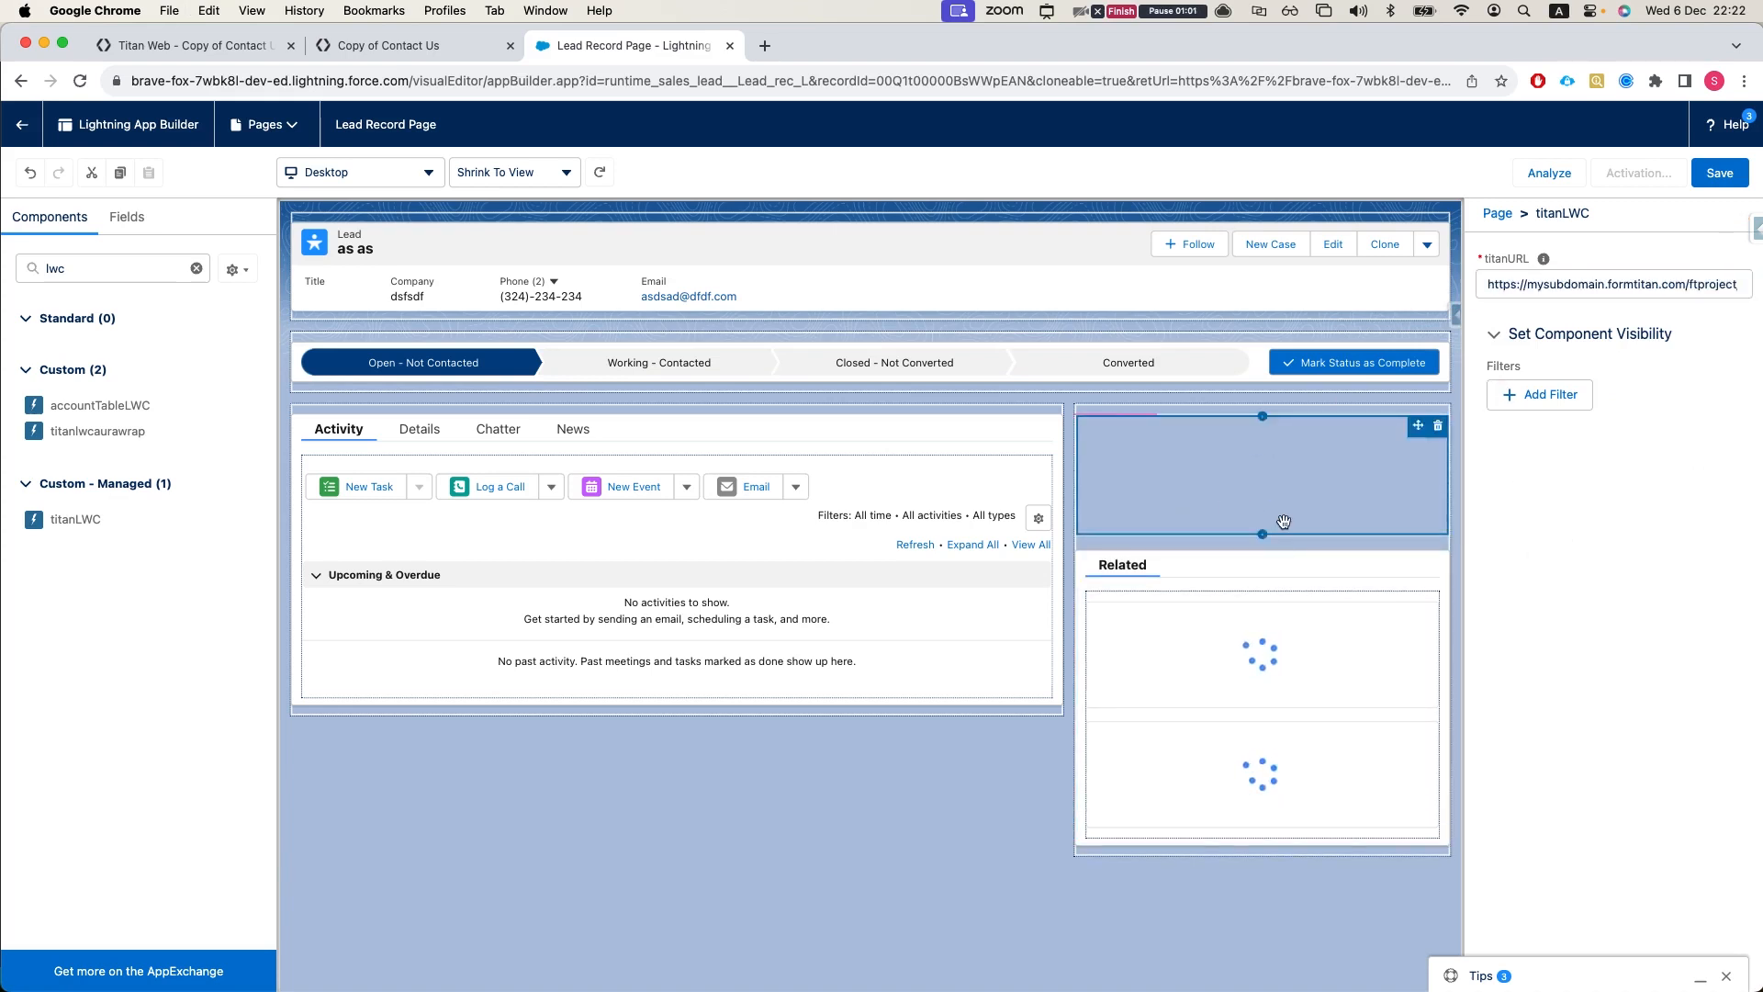
pyautogui.scroll(-2, 1256, 520)
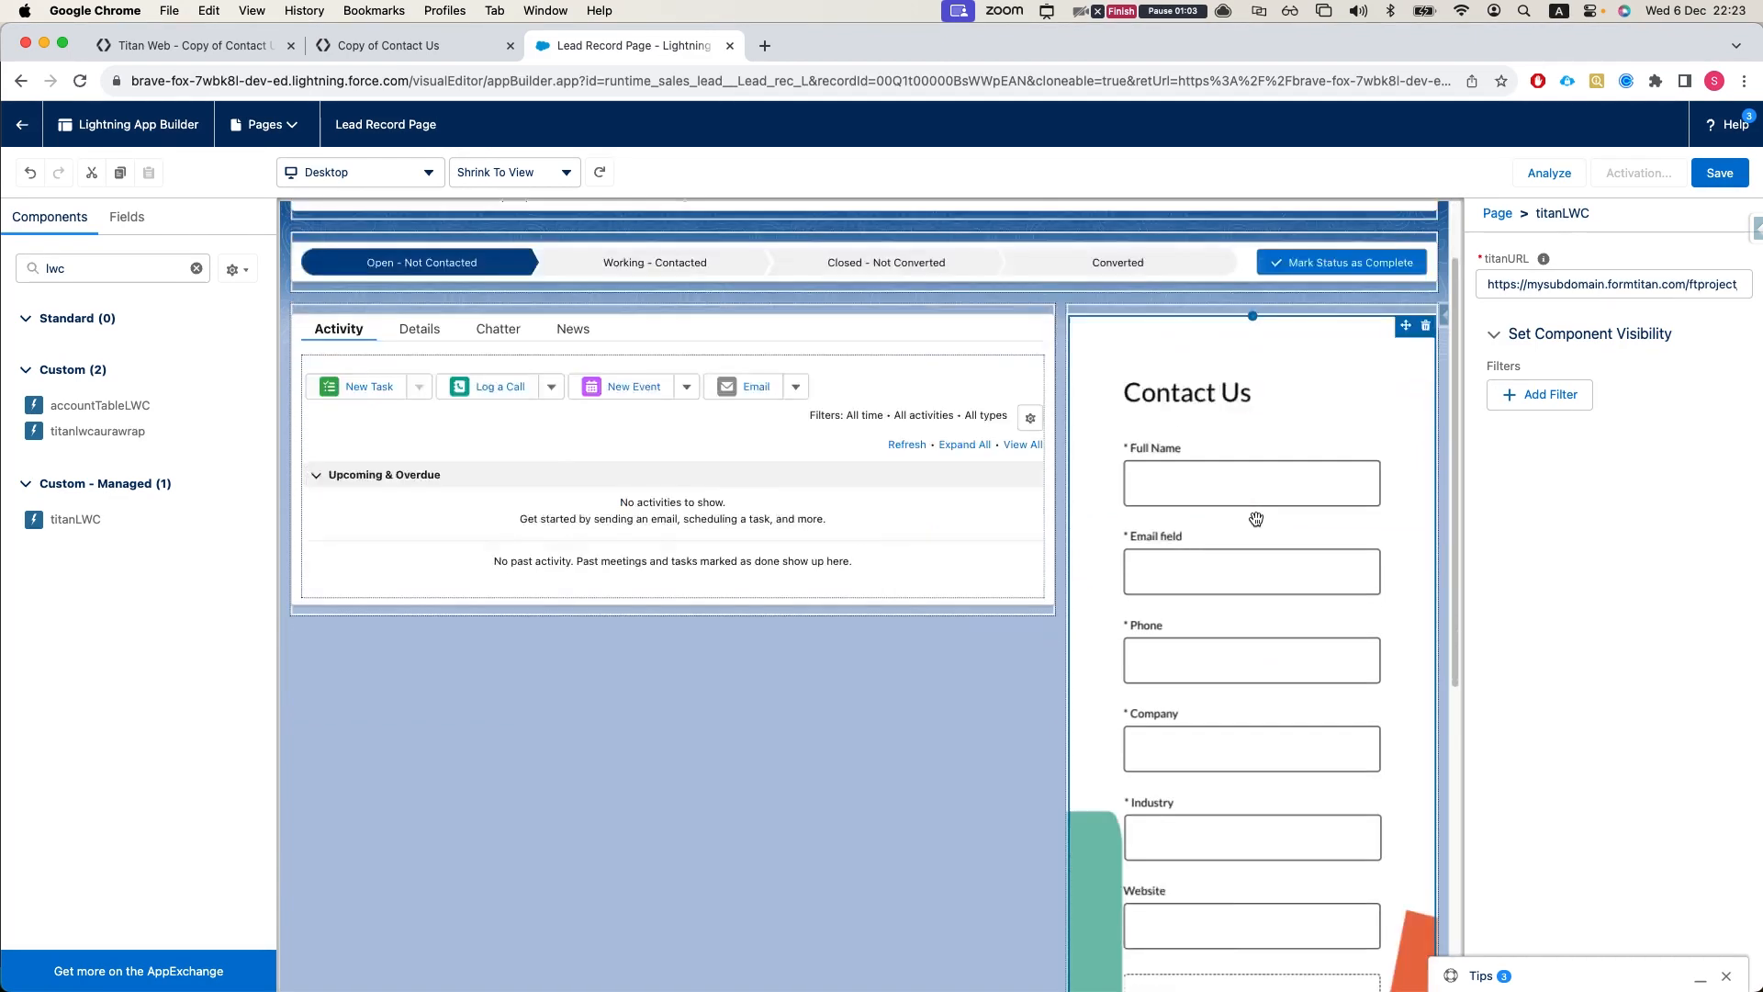
pyautogui.scroll(-5, 1256, 519)
pyautogui.scroll(5, 1276, 530)
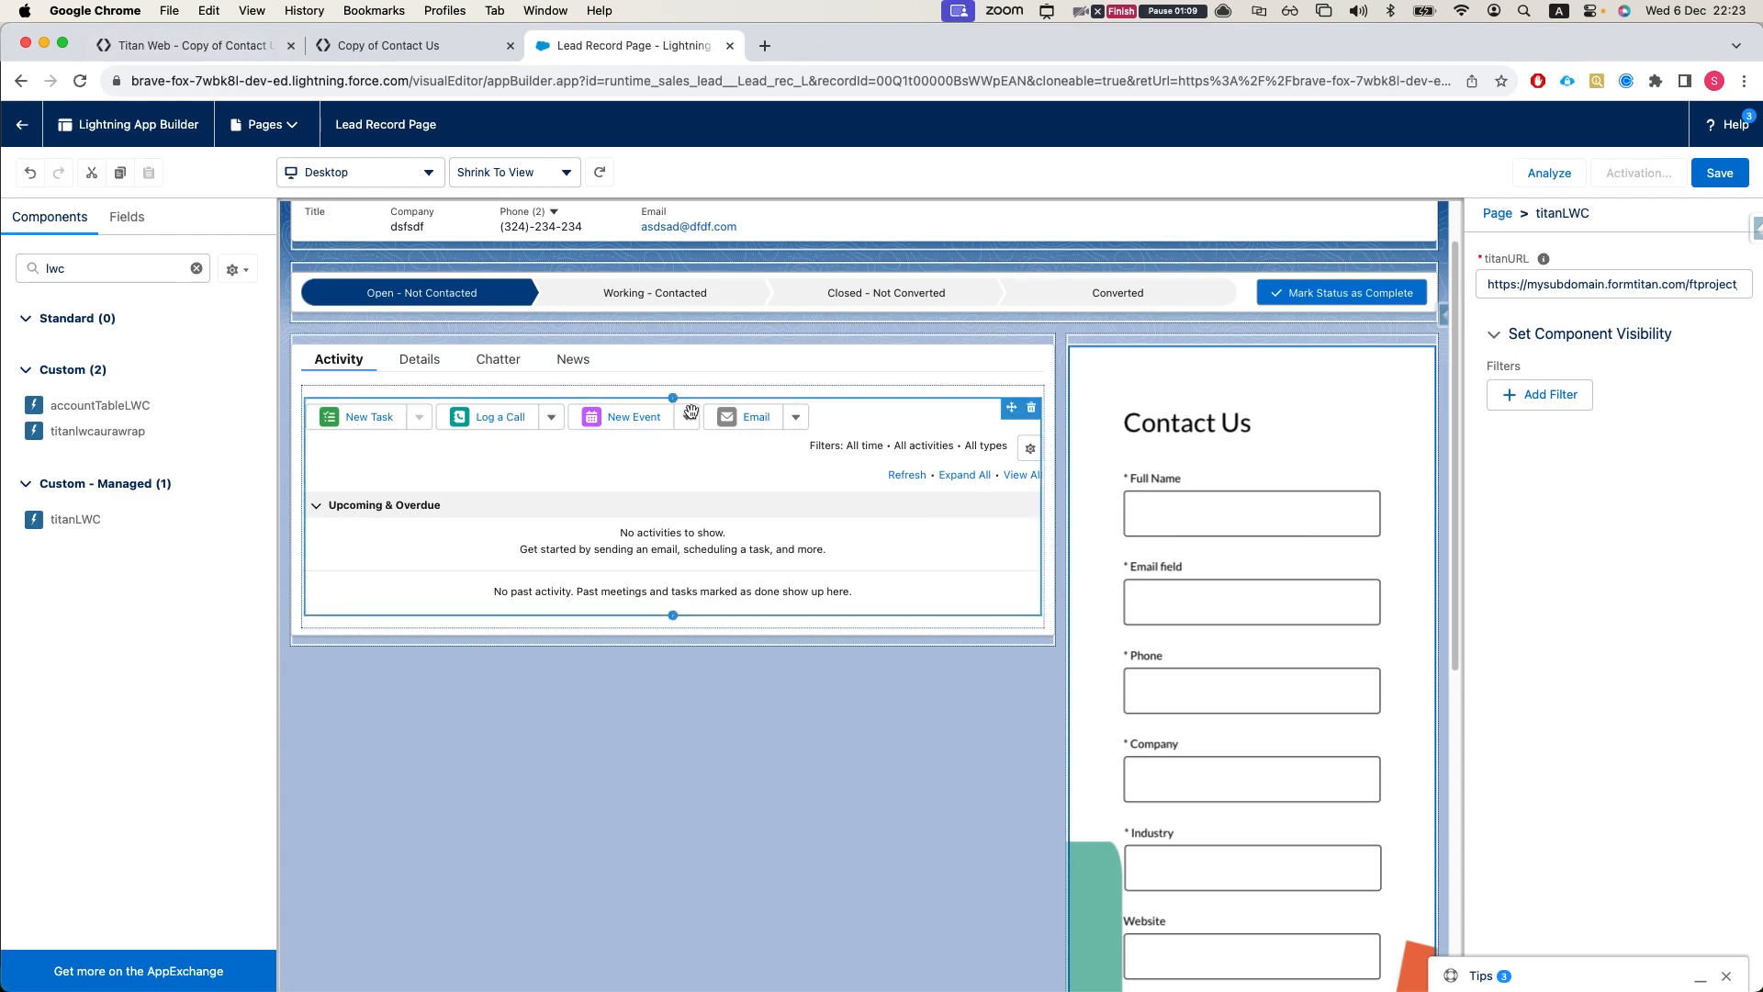
# Step: Return to the Titan project, dismiss the publish dialog and inspect the home page's Mobile (S) layout
pyautogui.click(358, 45)
pyautogui.click(151, 46)
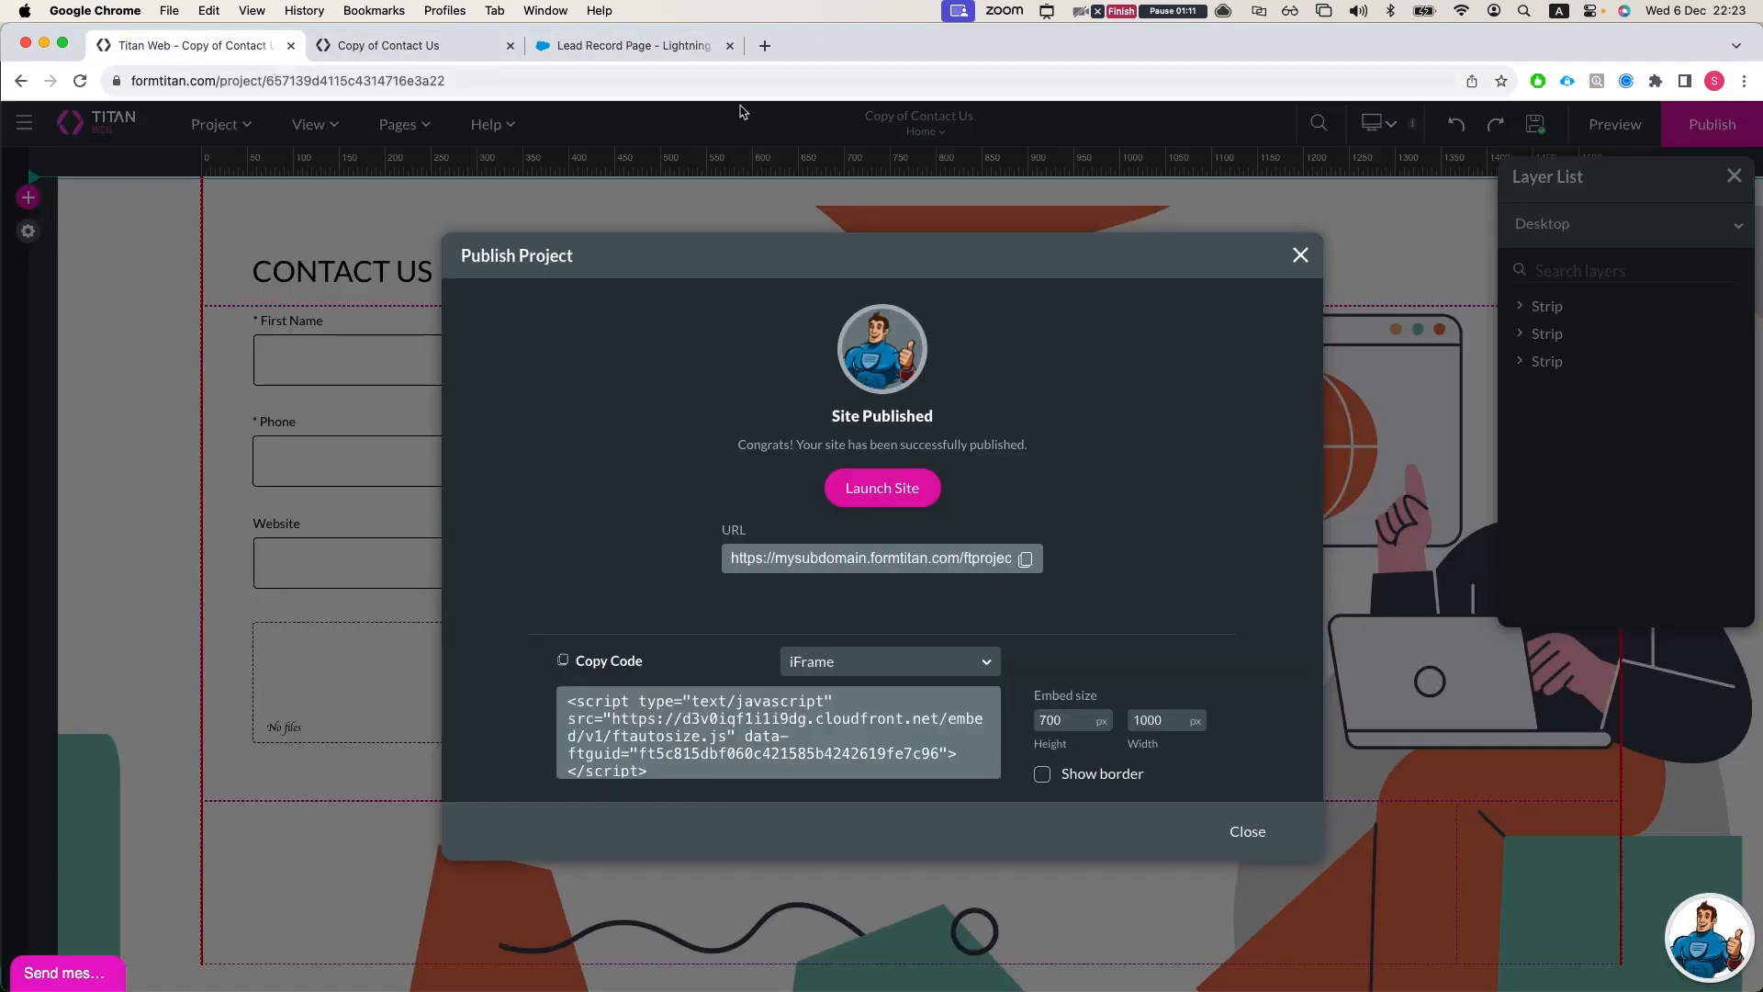
pyautogui.click(1296, 252)
pyautogui.click(923, 131)
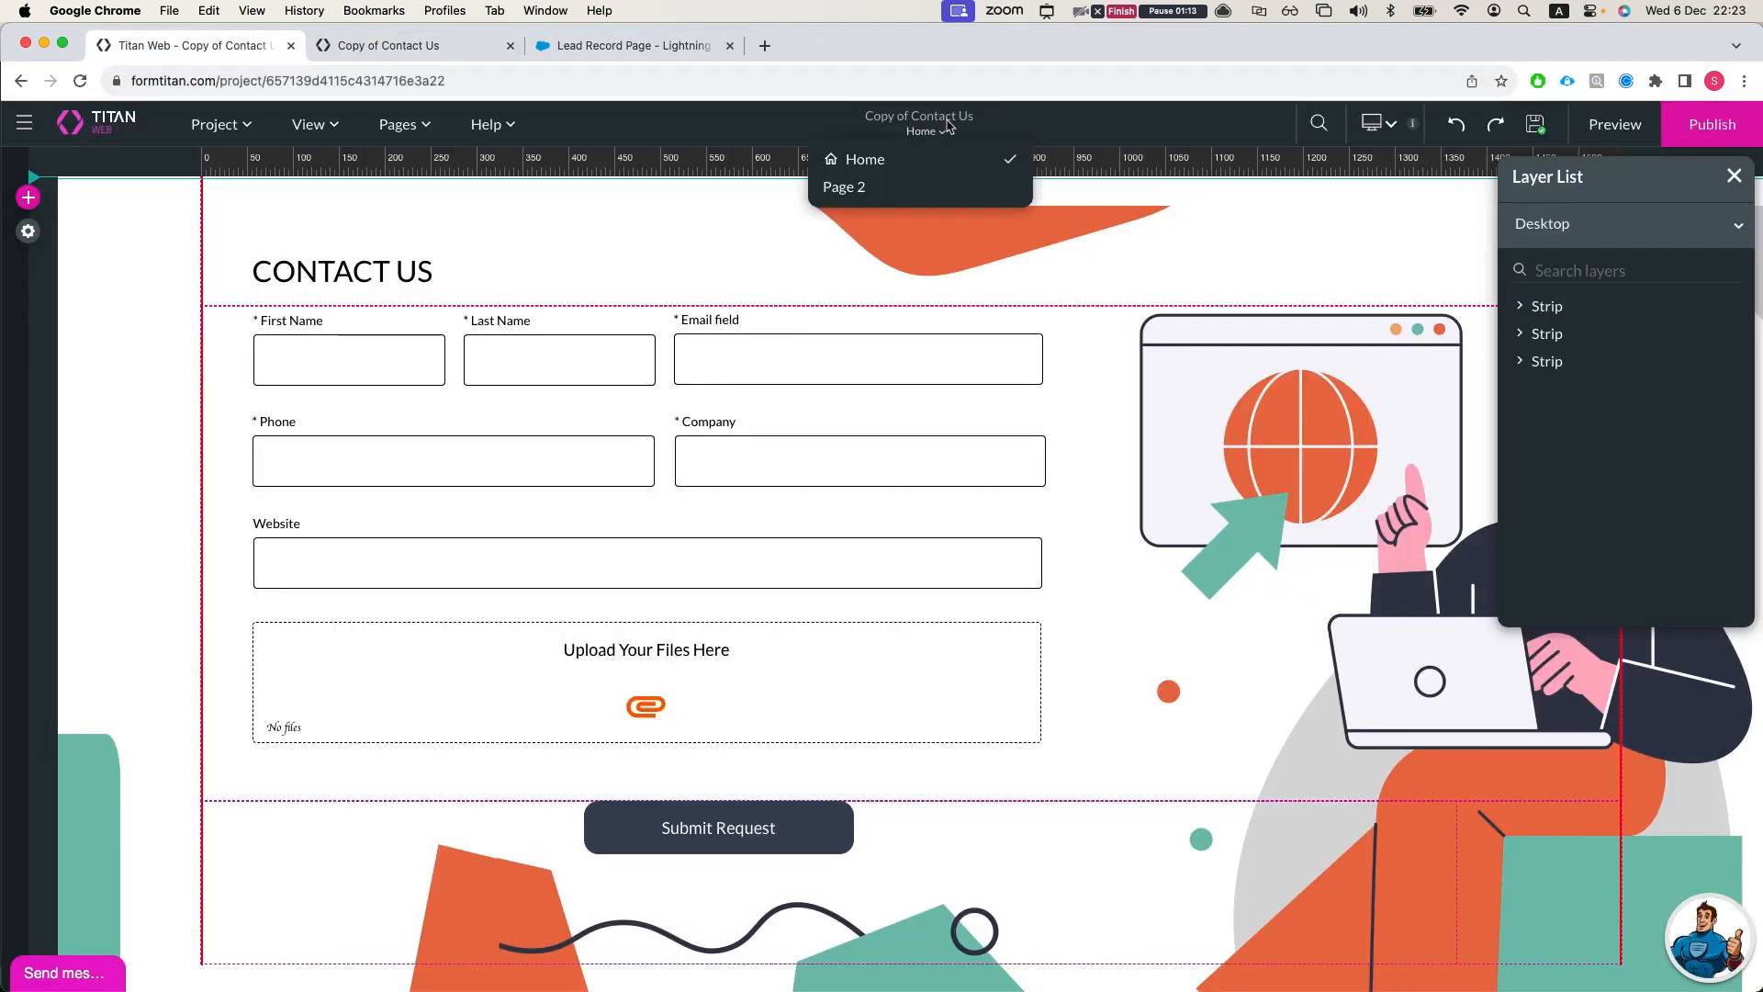
pyautogui.click(1377, 124)
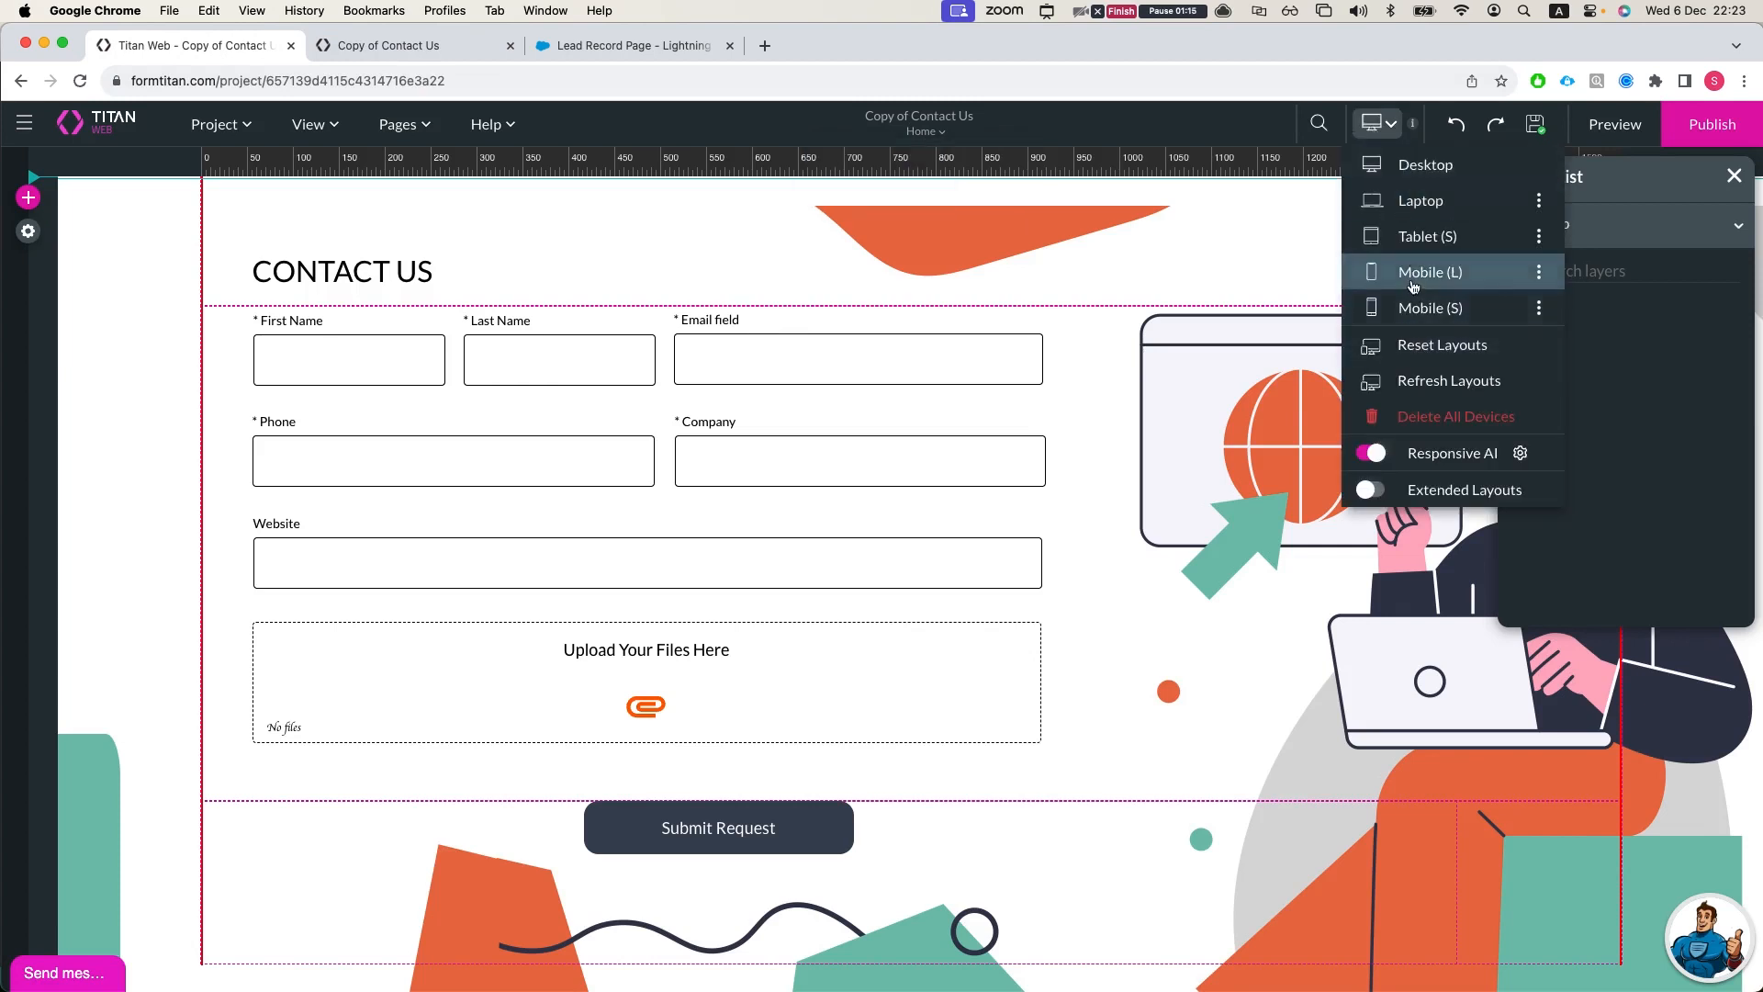
pyautogui.click(1414, 309)
pyautogui.scroll(-3, 965, 472)
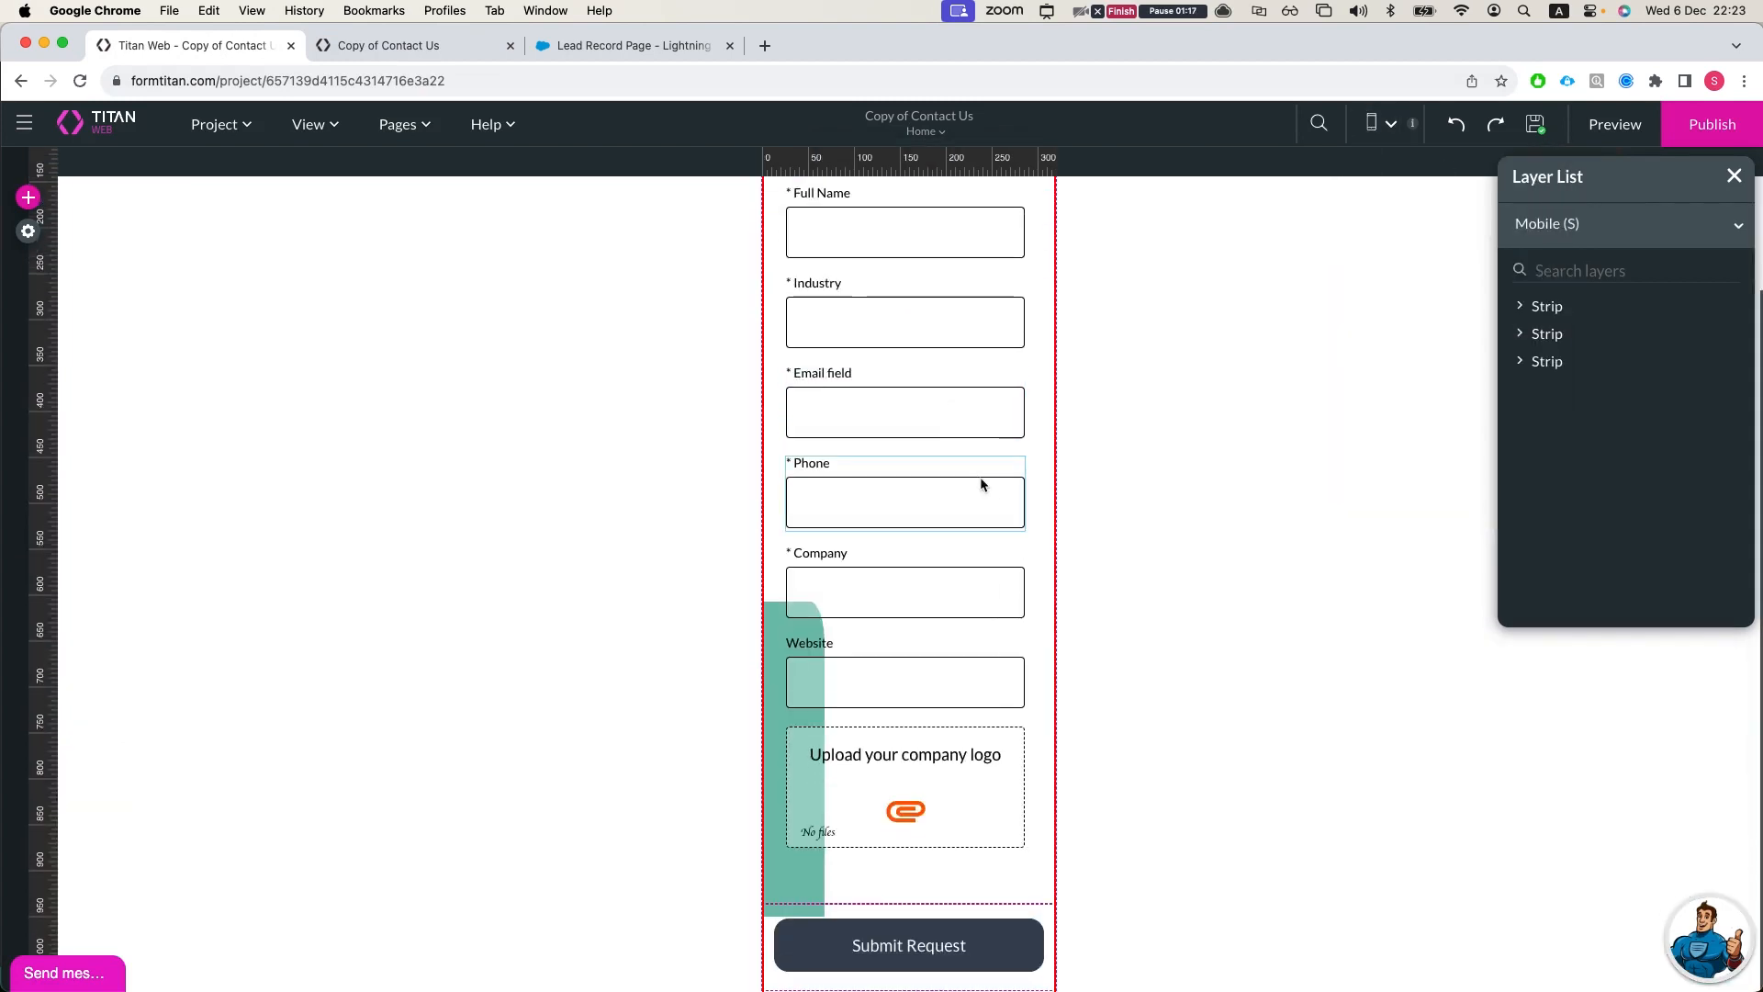
pyautogui.scroll(3, 988, 517)
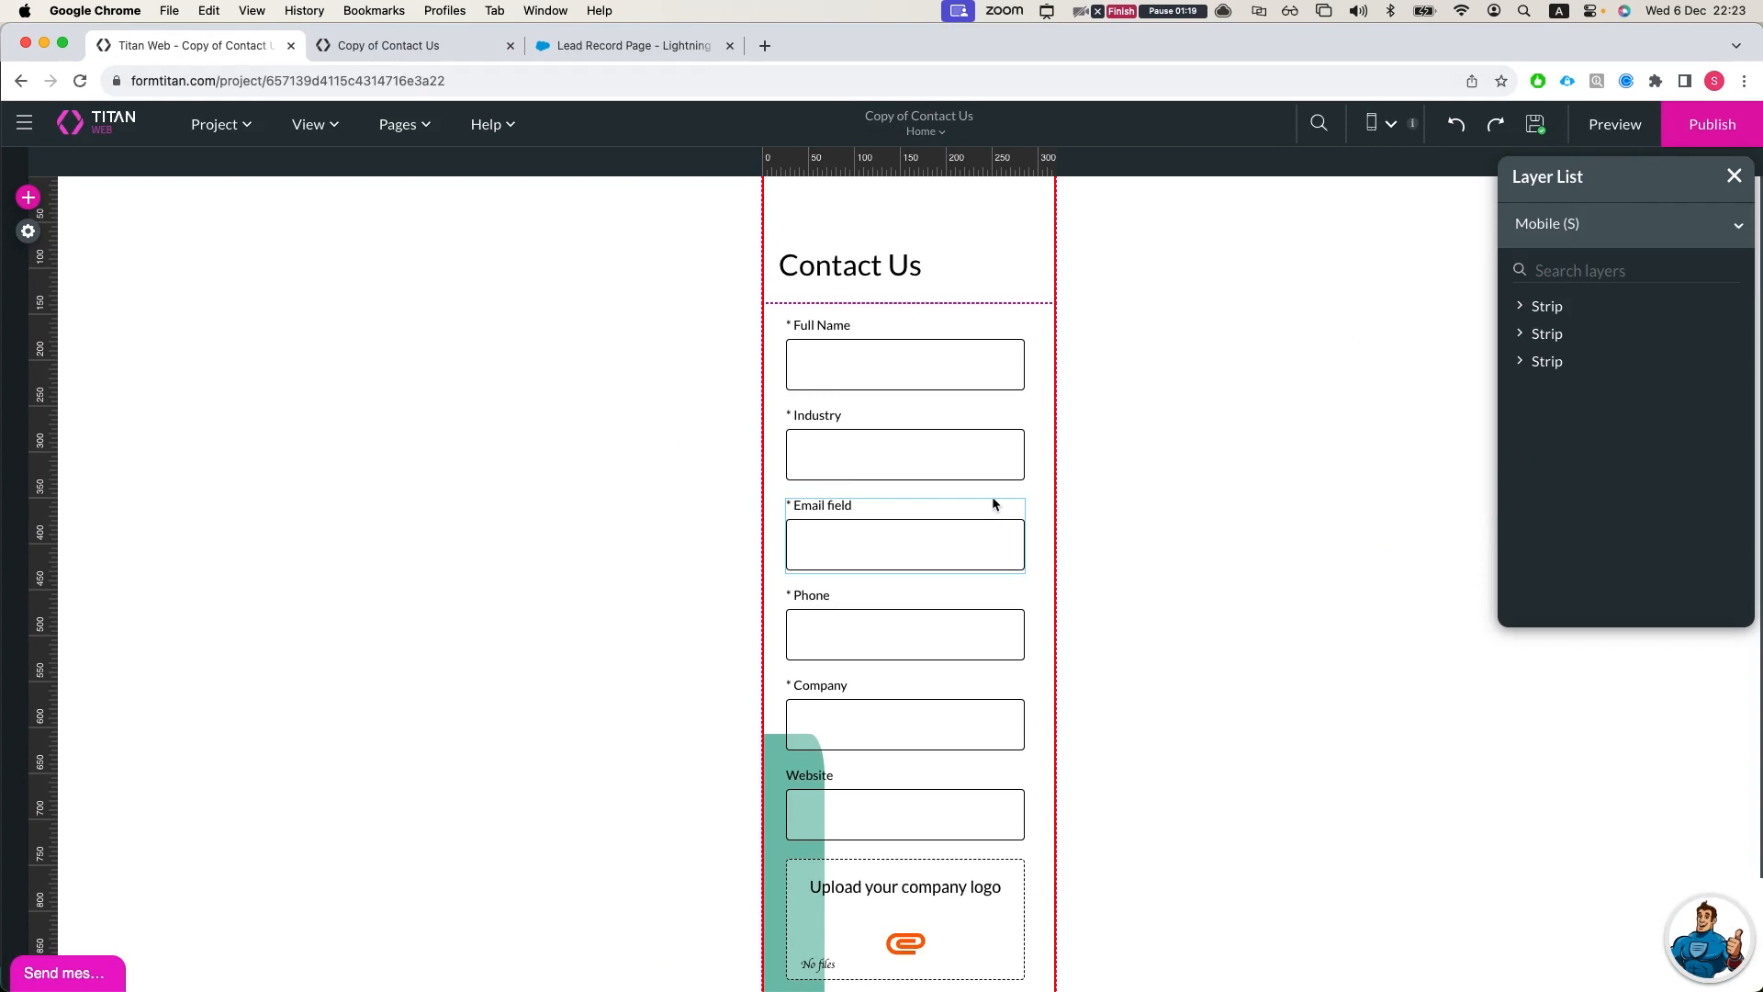
# Step: Add a titanLWC component at the start of the Lead Record Page's Activity tab, with the published project's URL as its titanURL
pyautogui.click(437, 53)
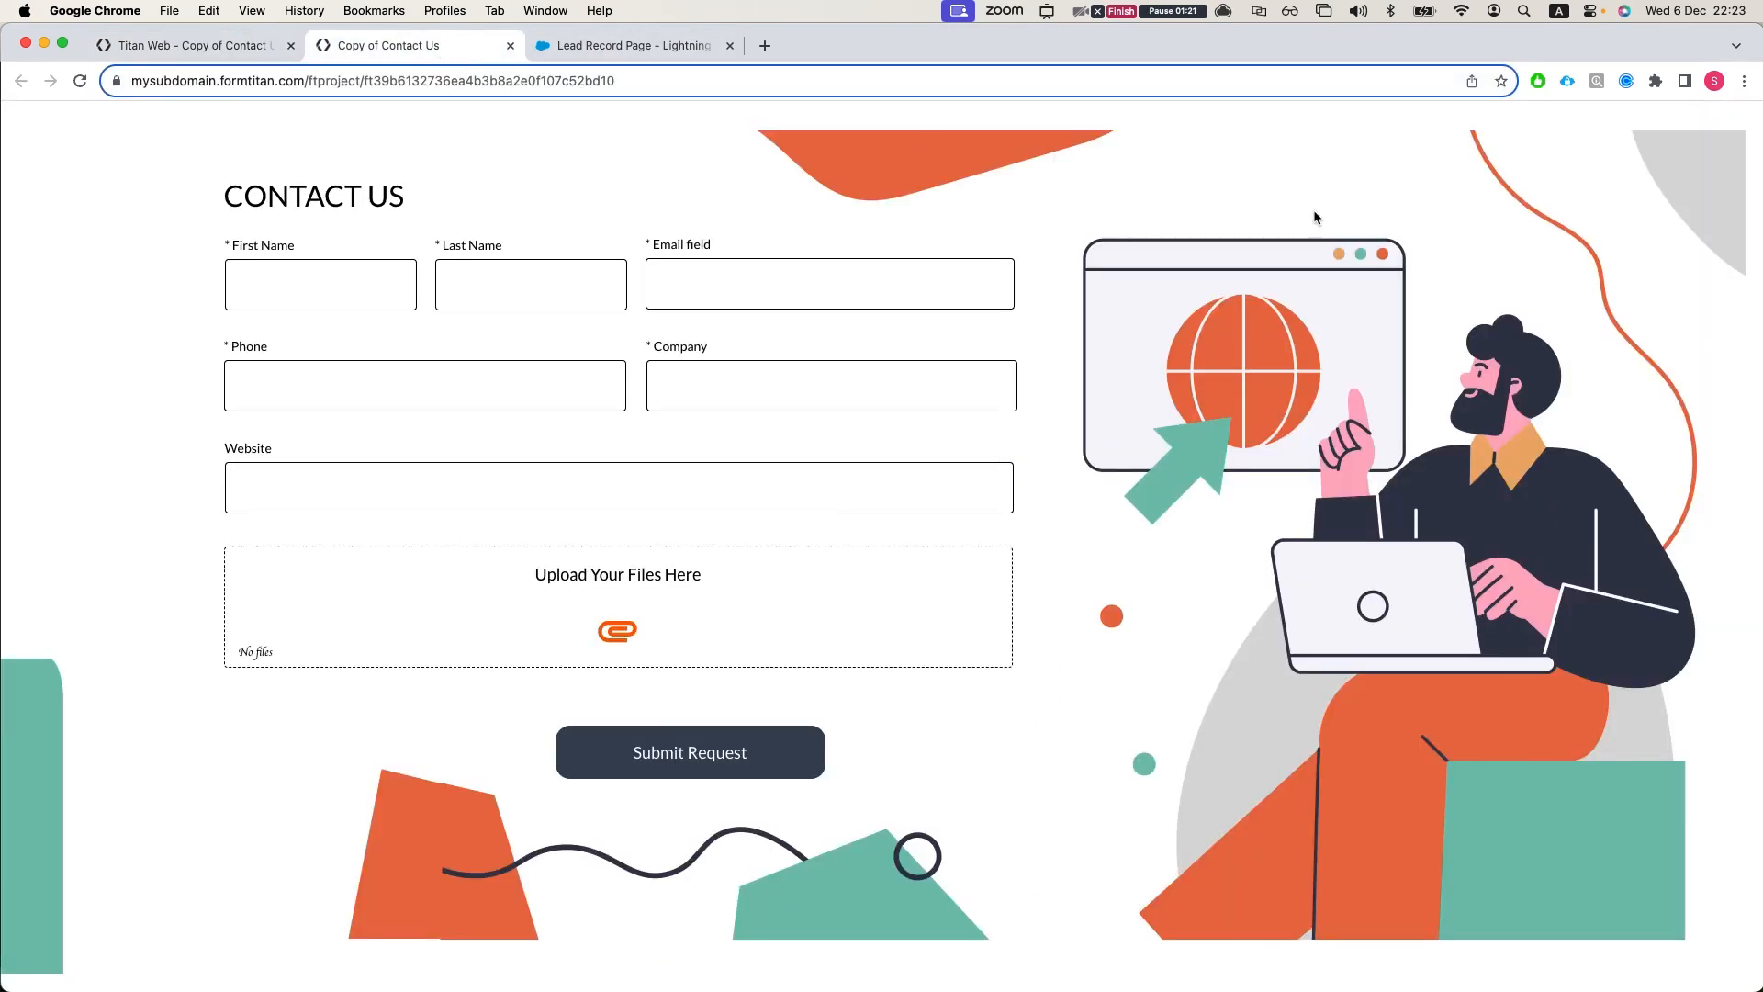
pyautogui.click(634, 45)
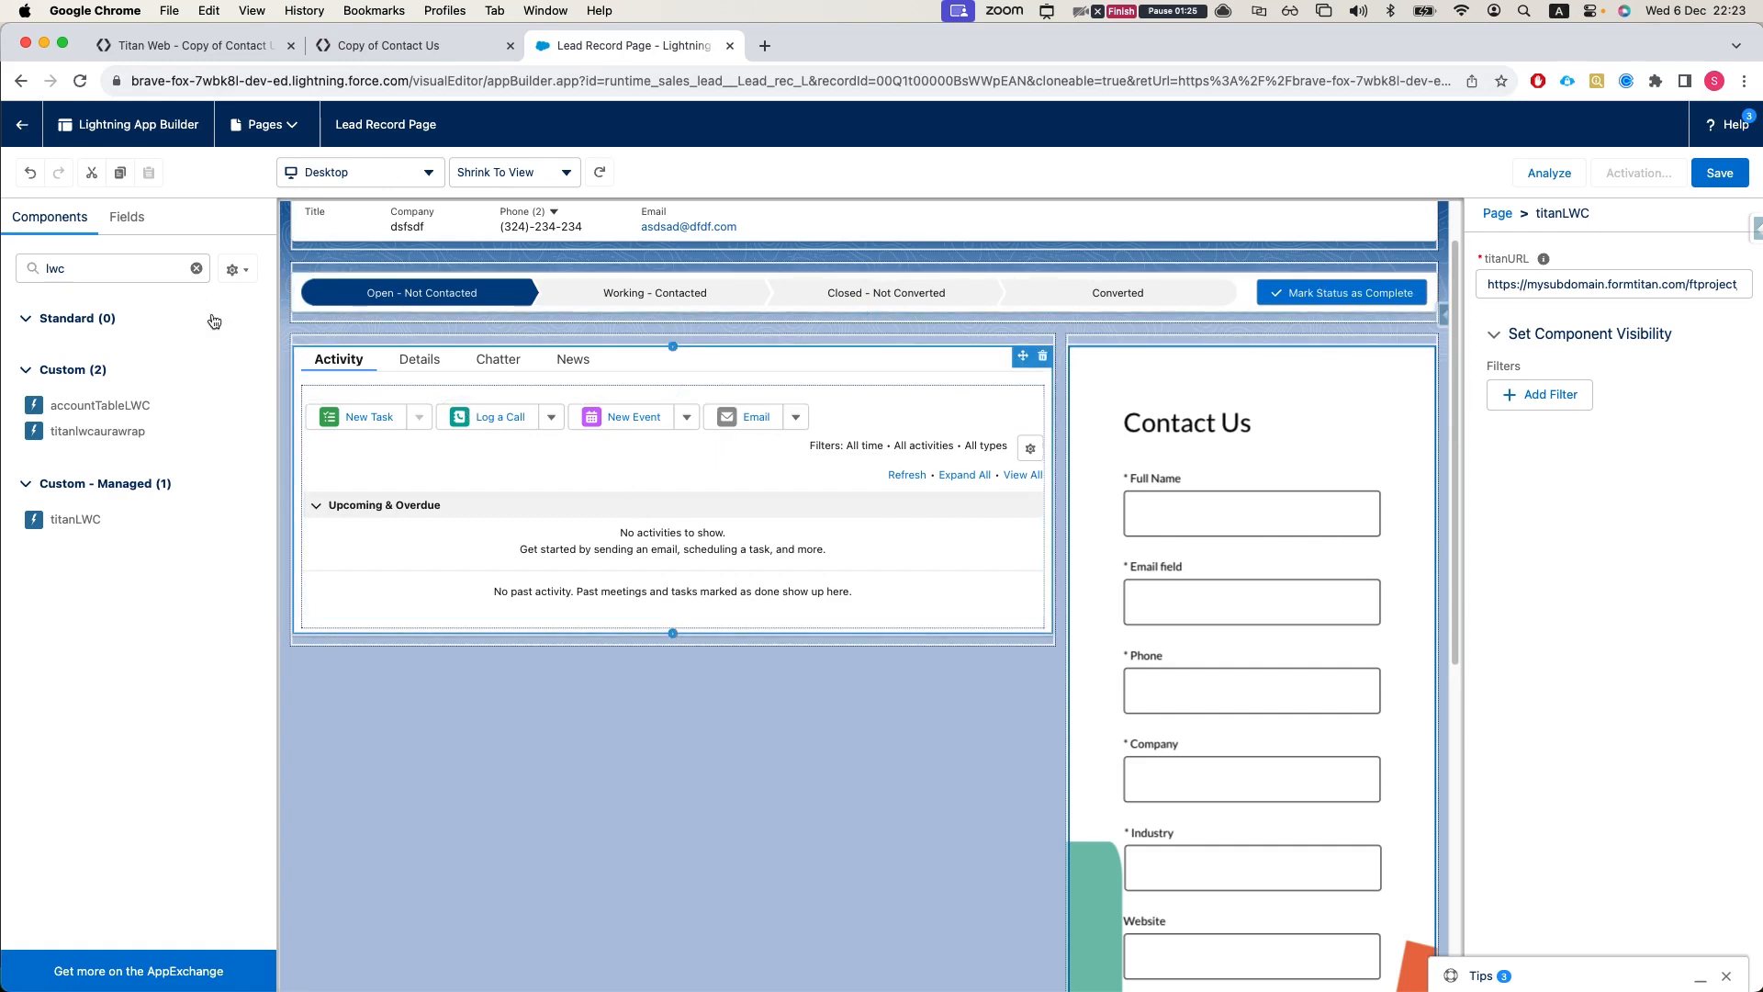
pyautogui.moveTo(69, 519); pyautogui.dragTo(528, 406)
pyautogui.click(1658, 282)
pyautogui.press('super+v')
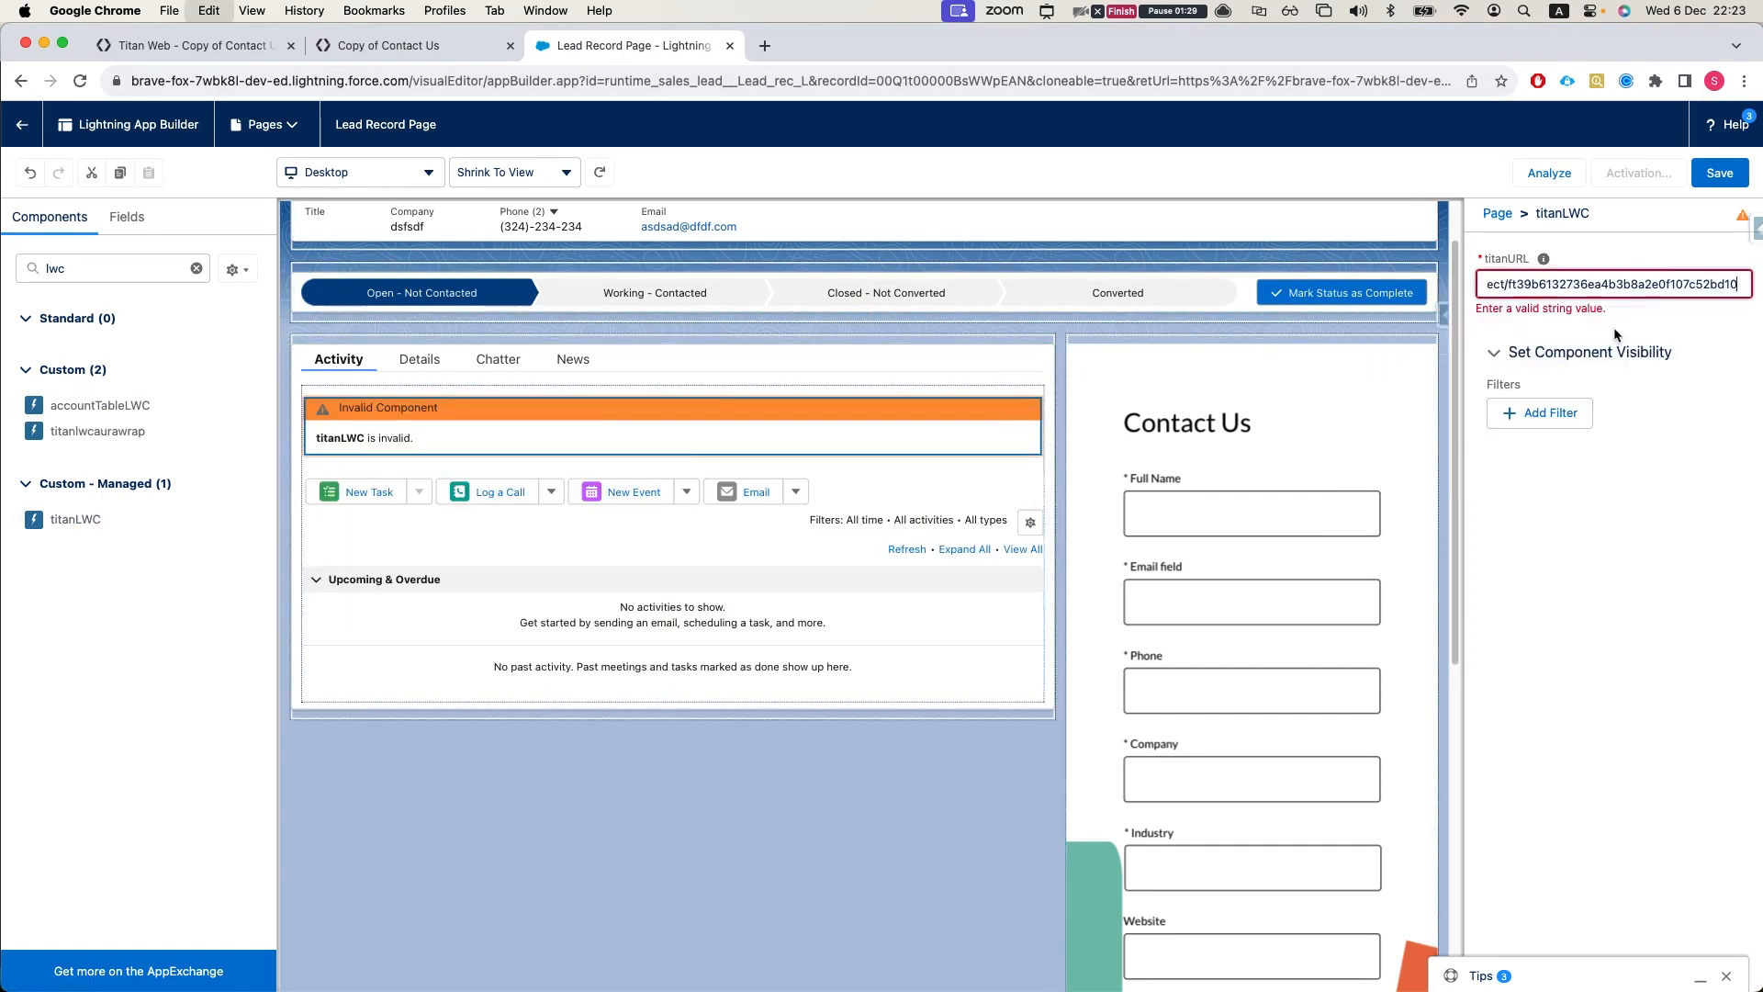
pyautogui.click(641, 799)
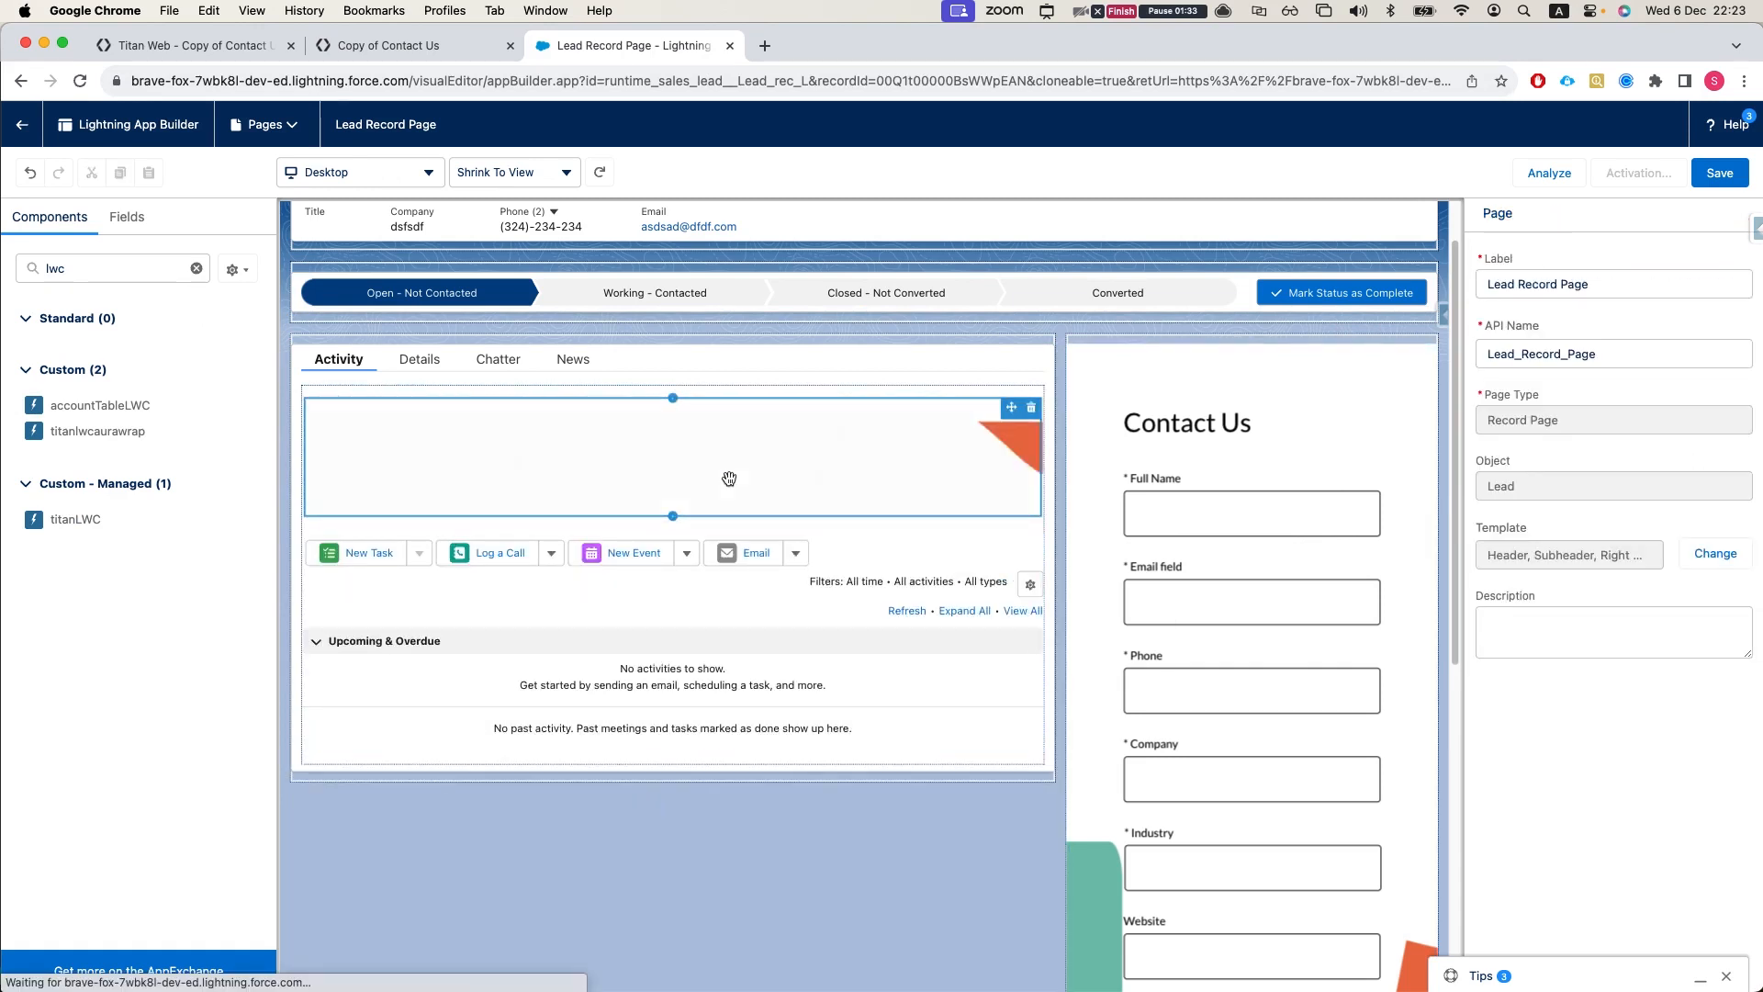
pyautogui.scroll(-3, 776, 535)
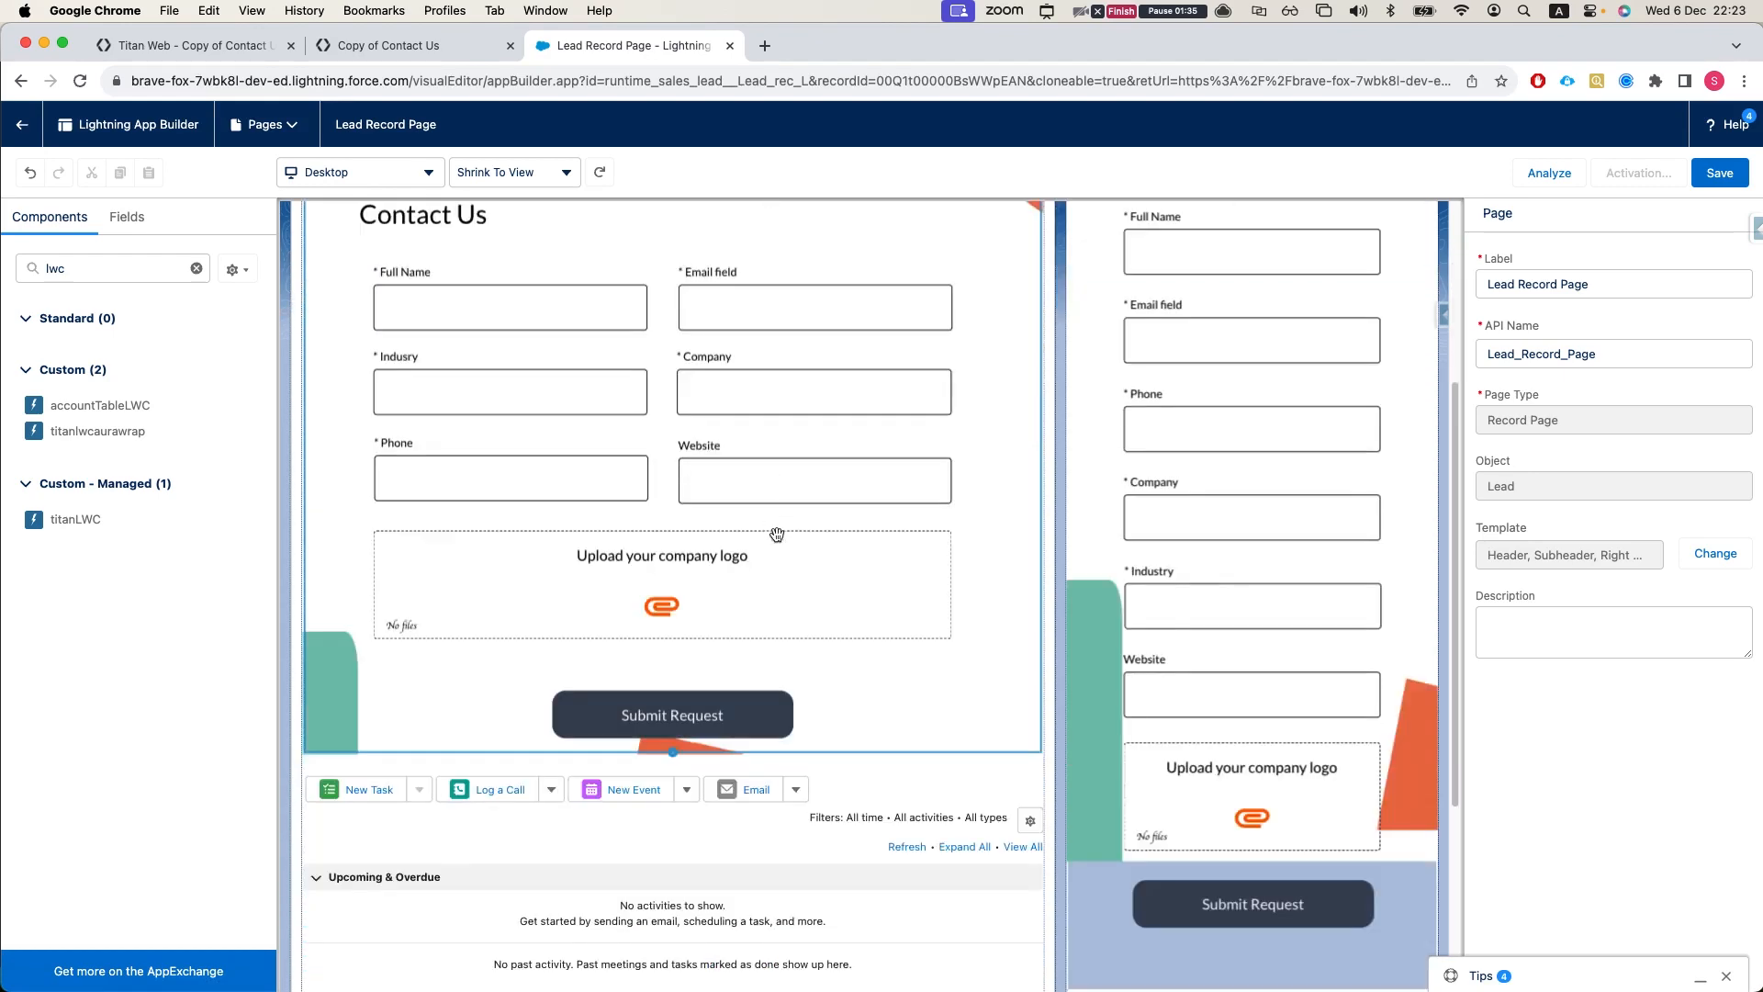
pyautogui.scroll(2, 776, 536)
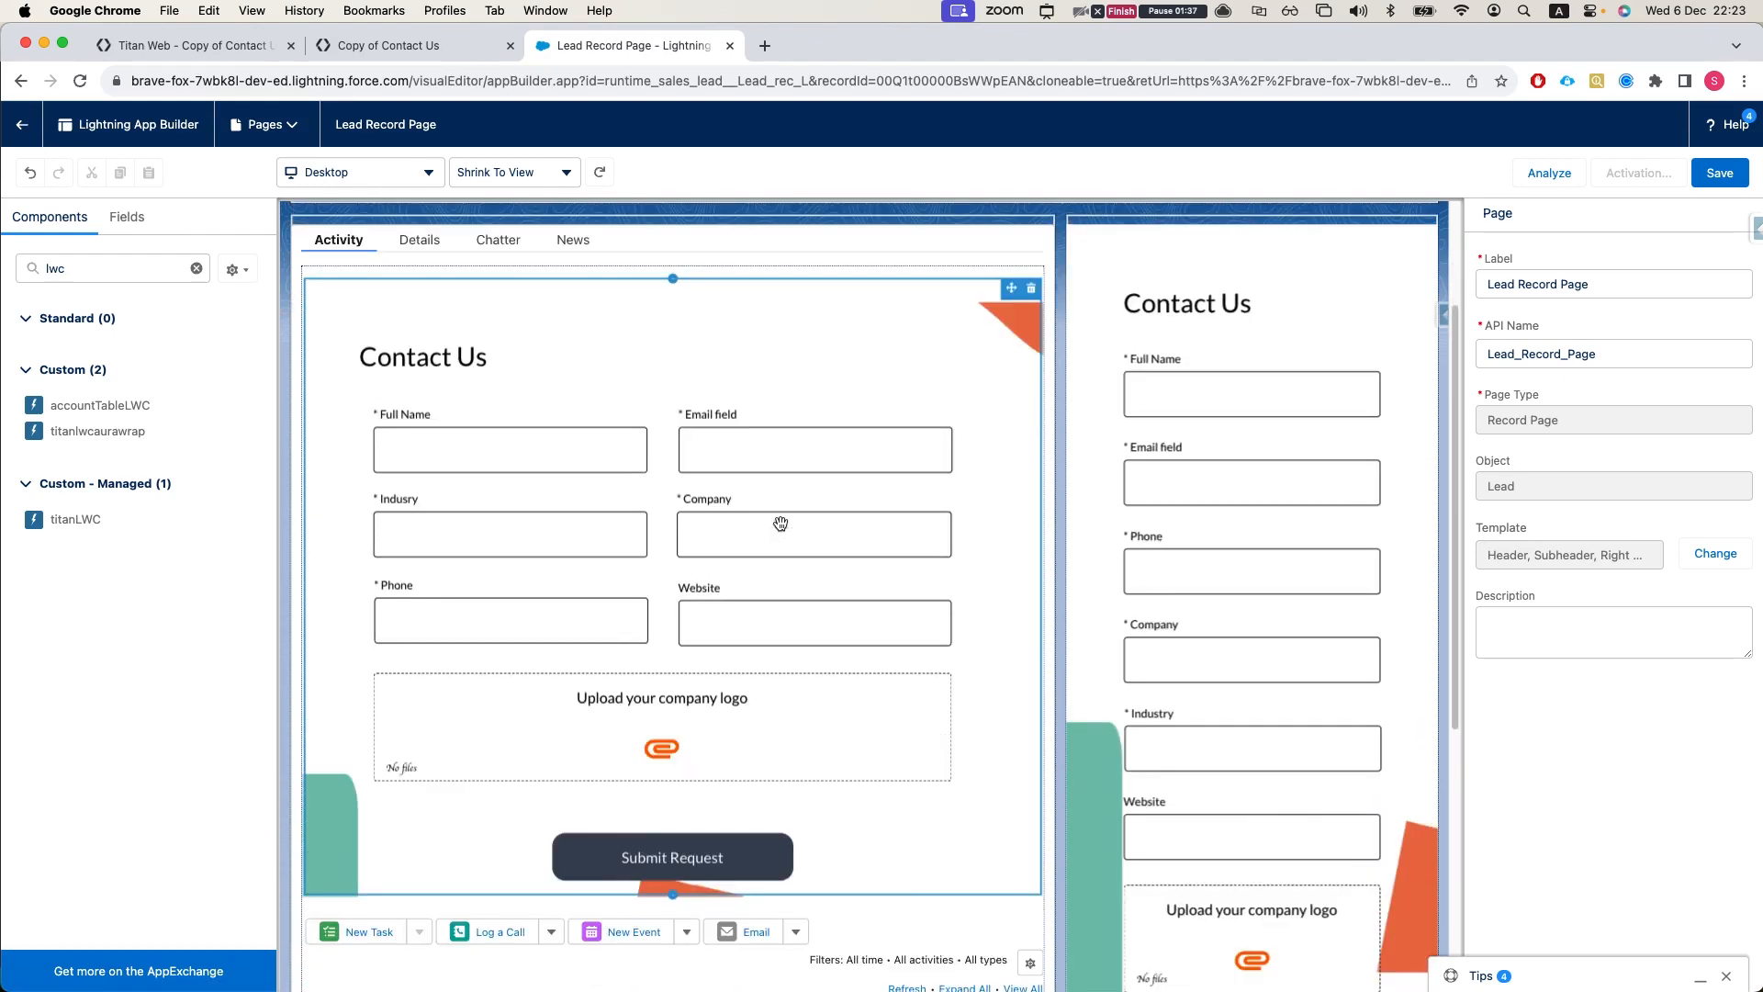
# Step: Examine the Mobile (S) device options in the Titan project and compare the published page with the forms embedded in Salesforce
pyautogui.click(158, 46)
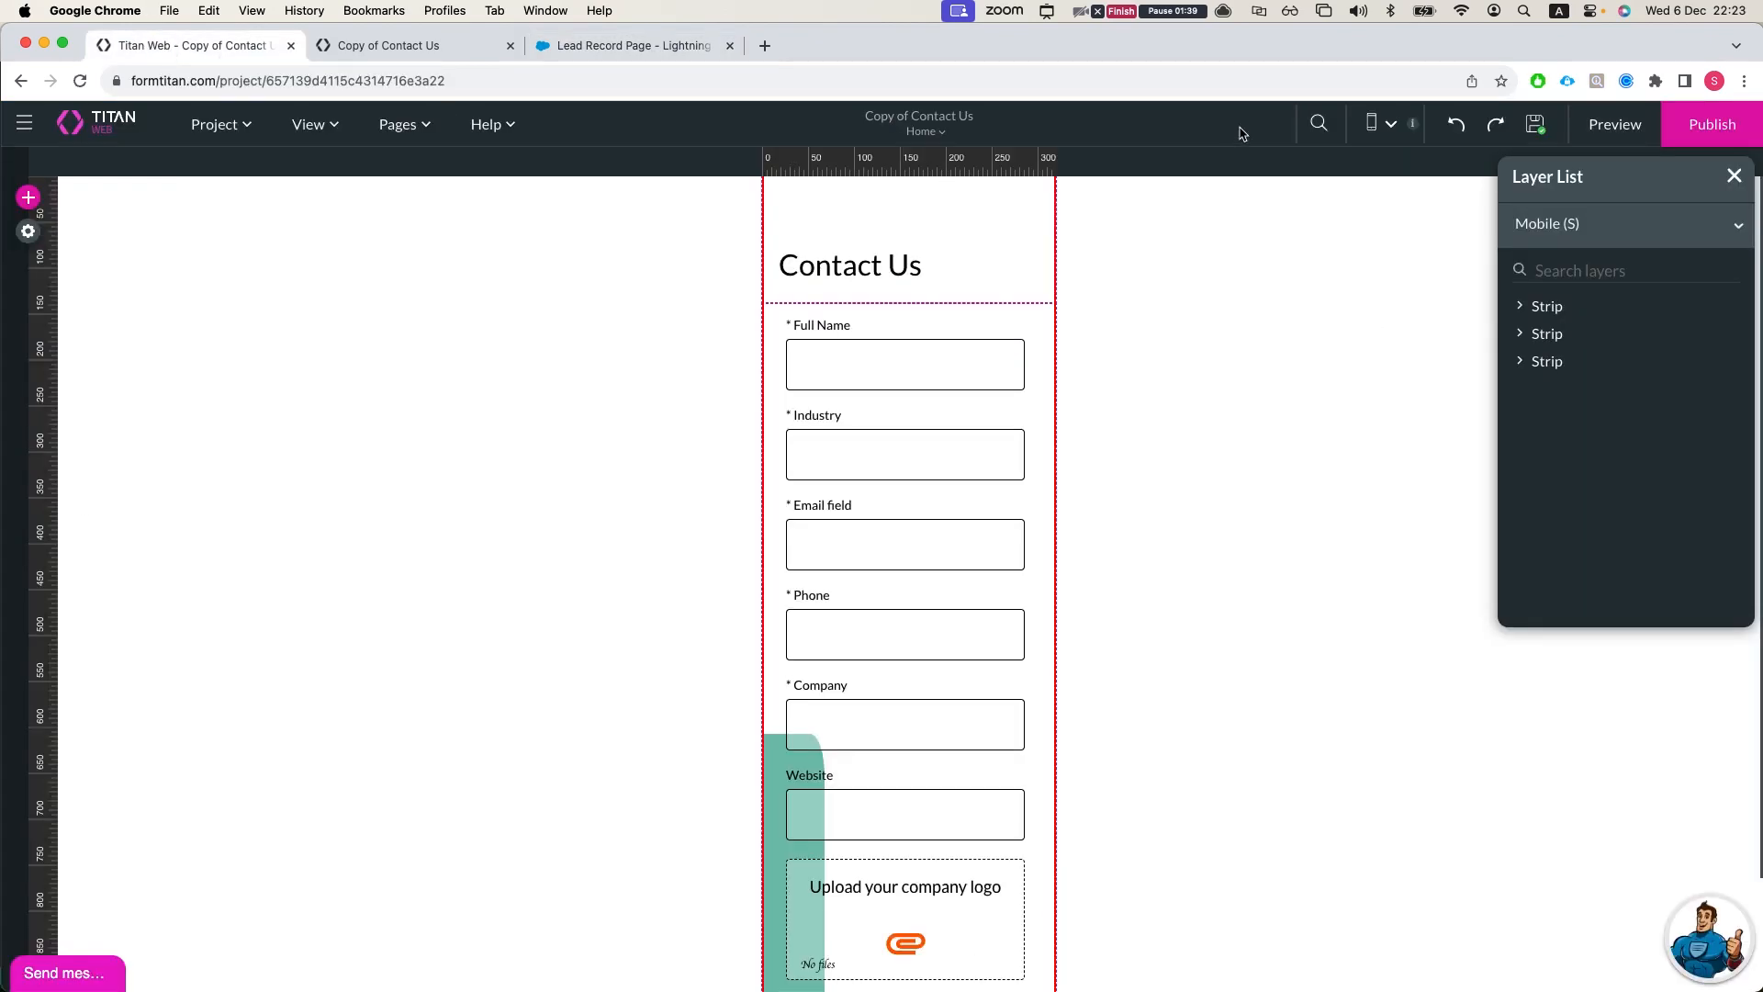
pyautogui.click(1391, 122)
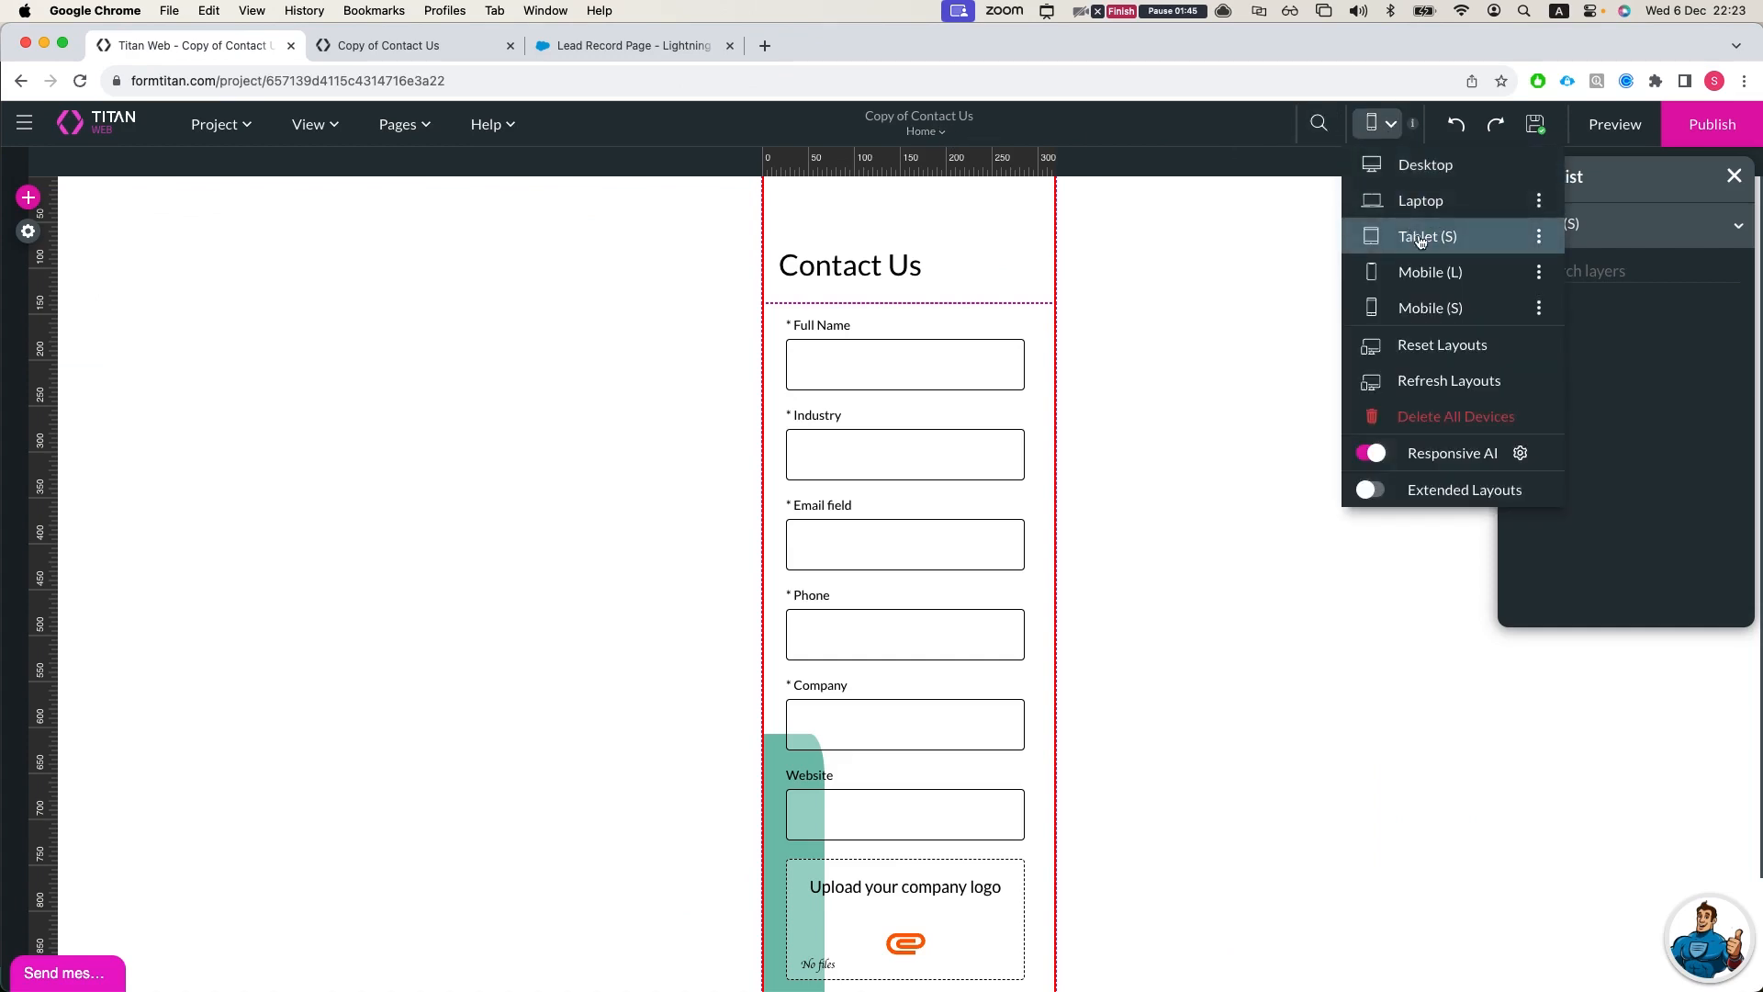
pyautogui.click(1539, 308)
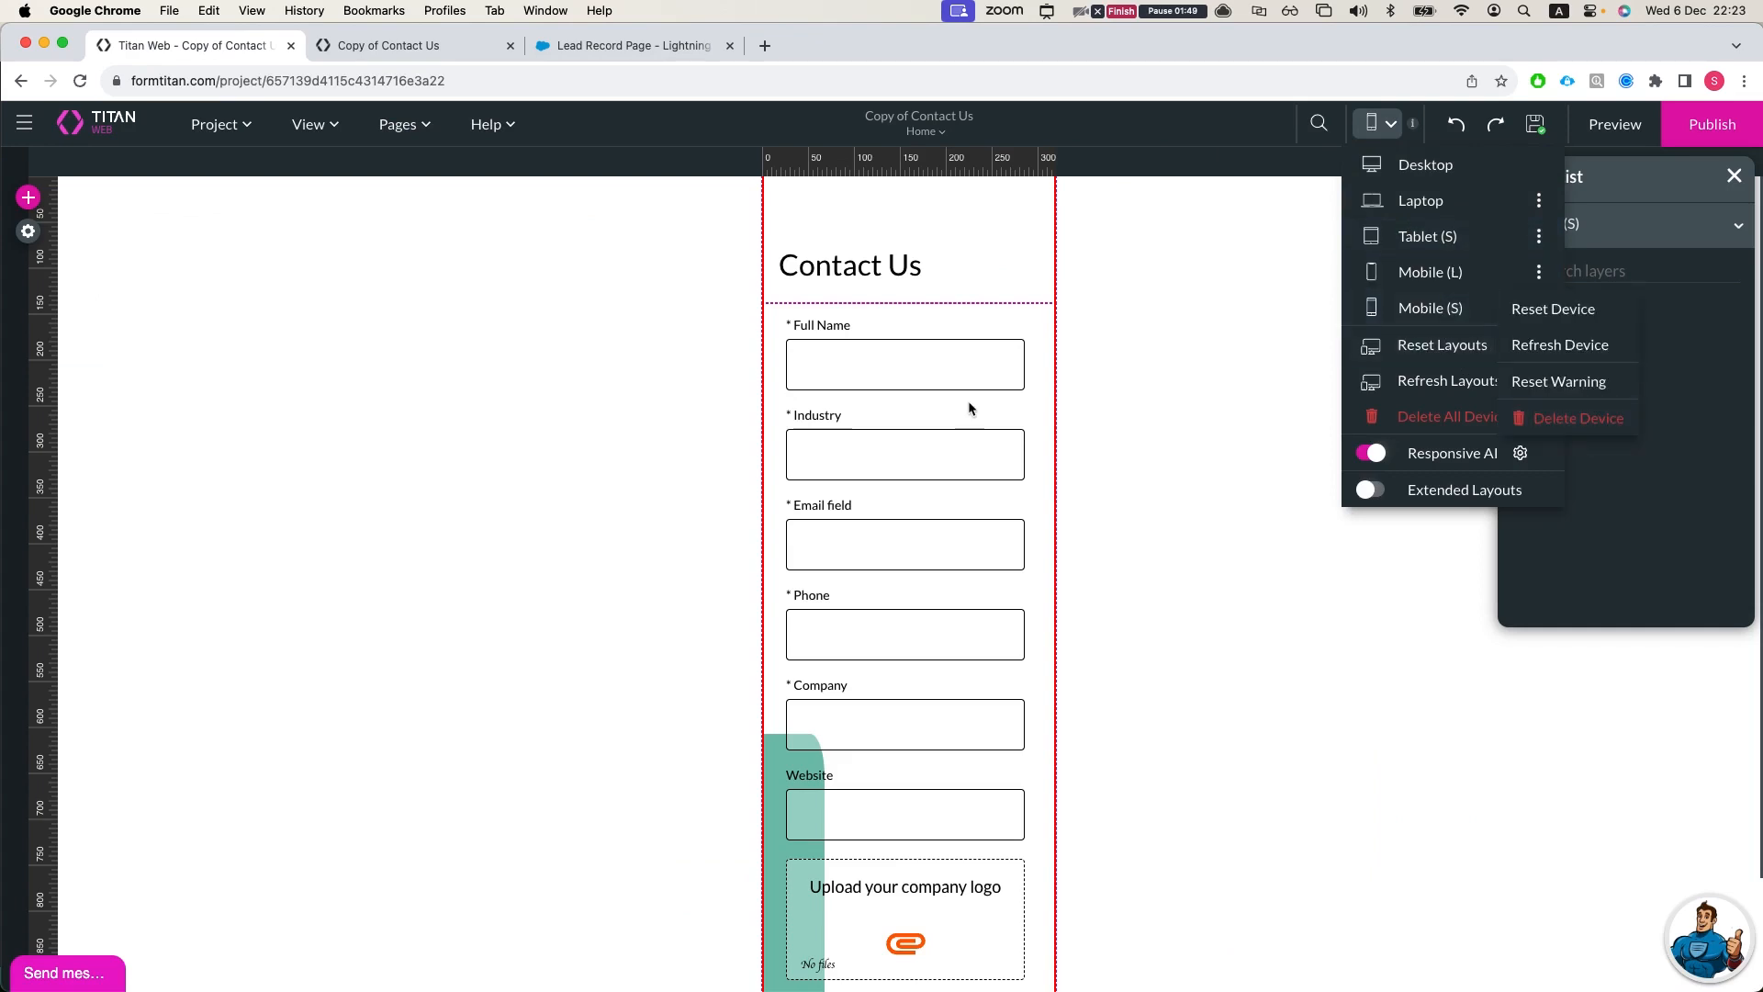
pyautogui.click(431, 55)
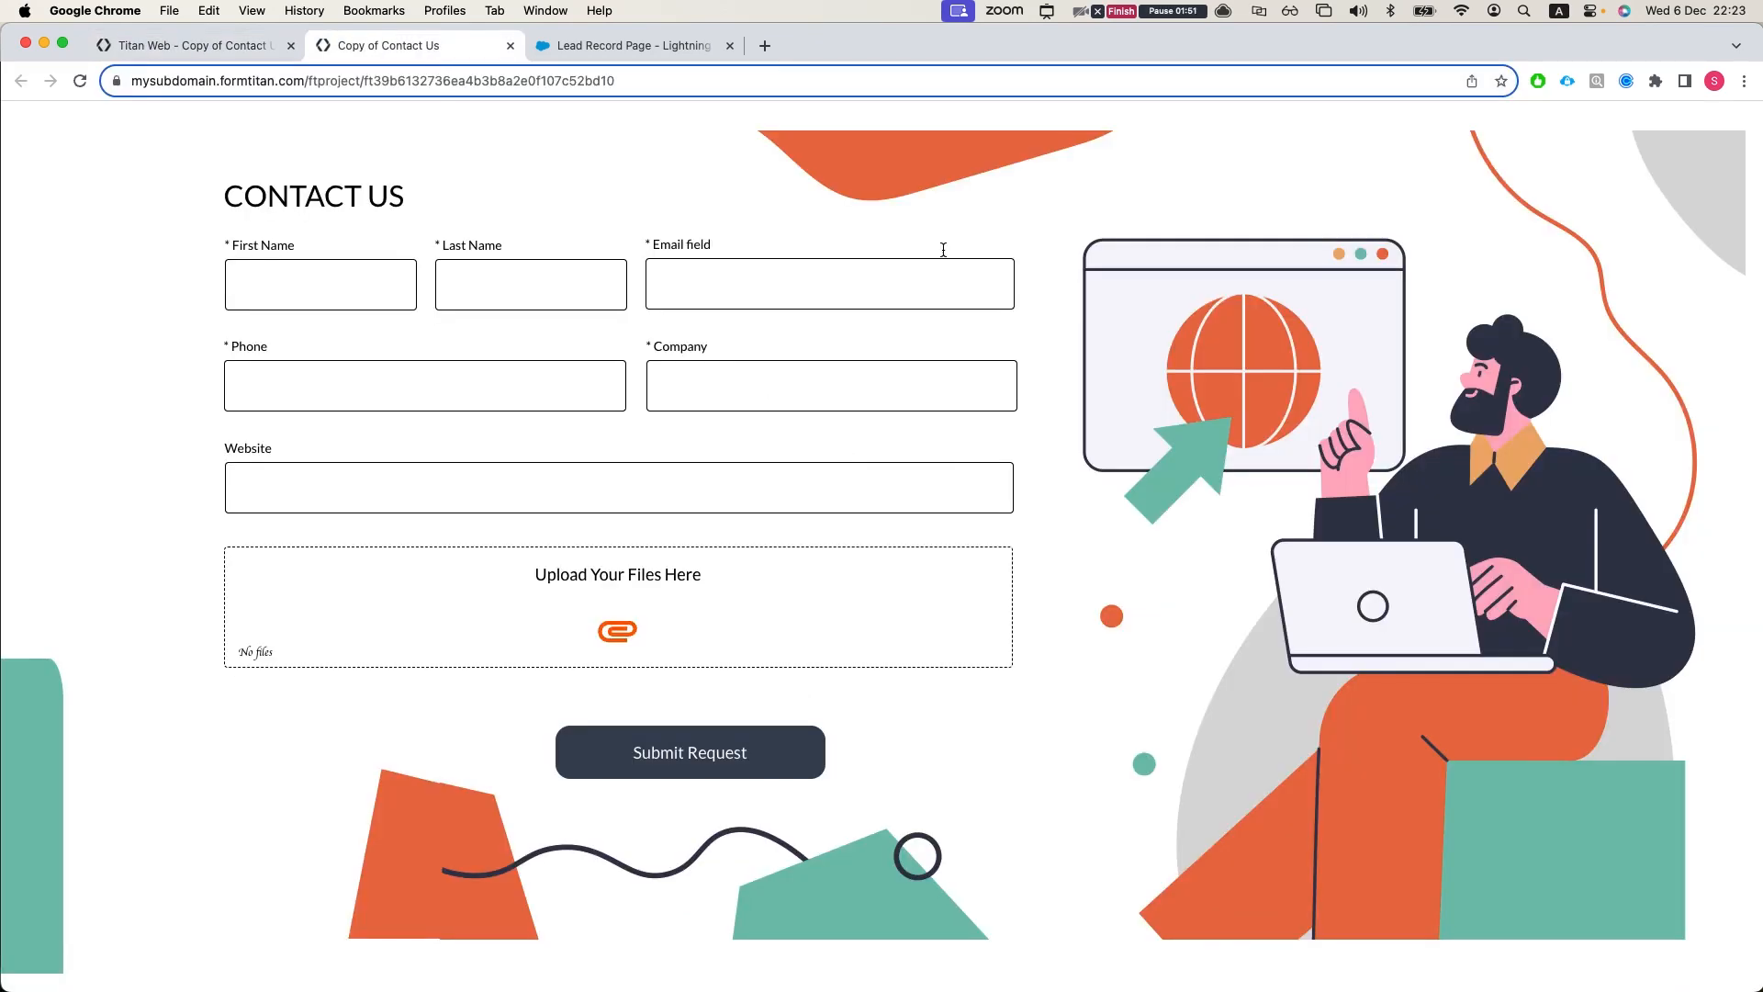
pyautogui.click(615, 44)
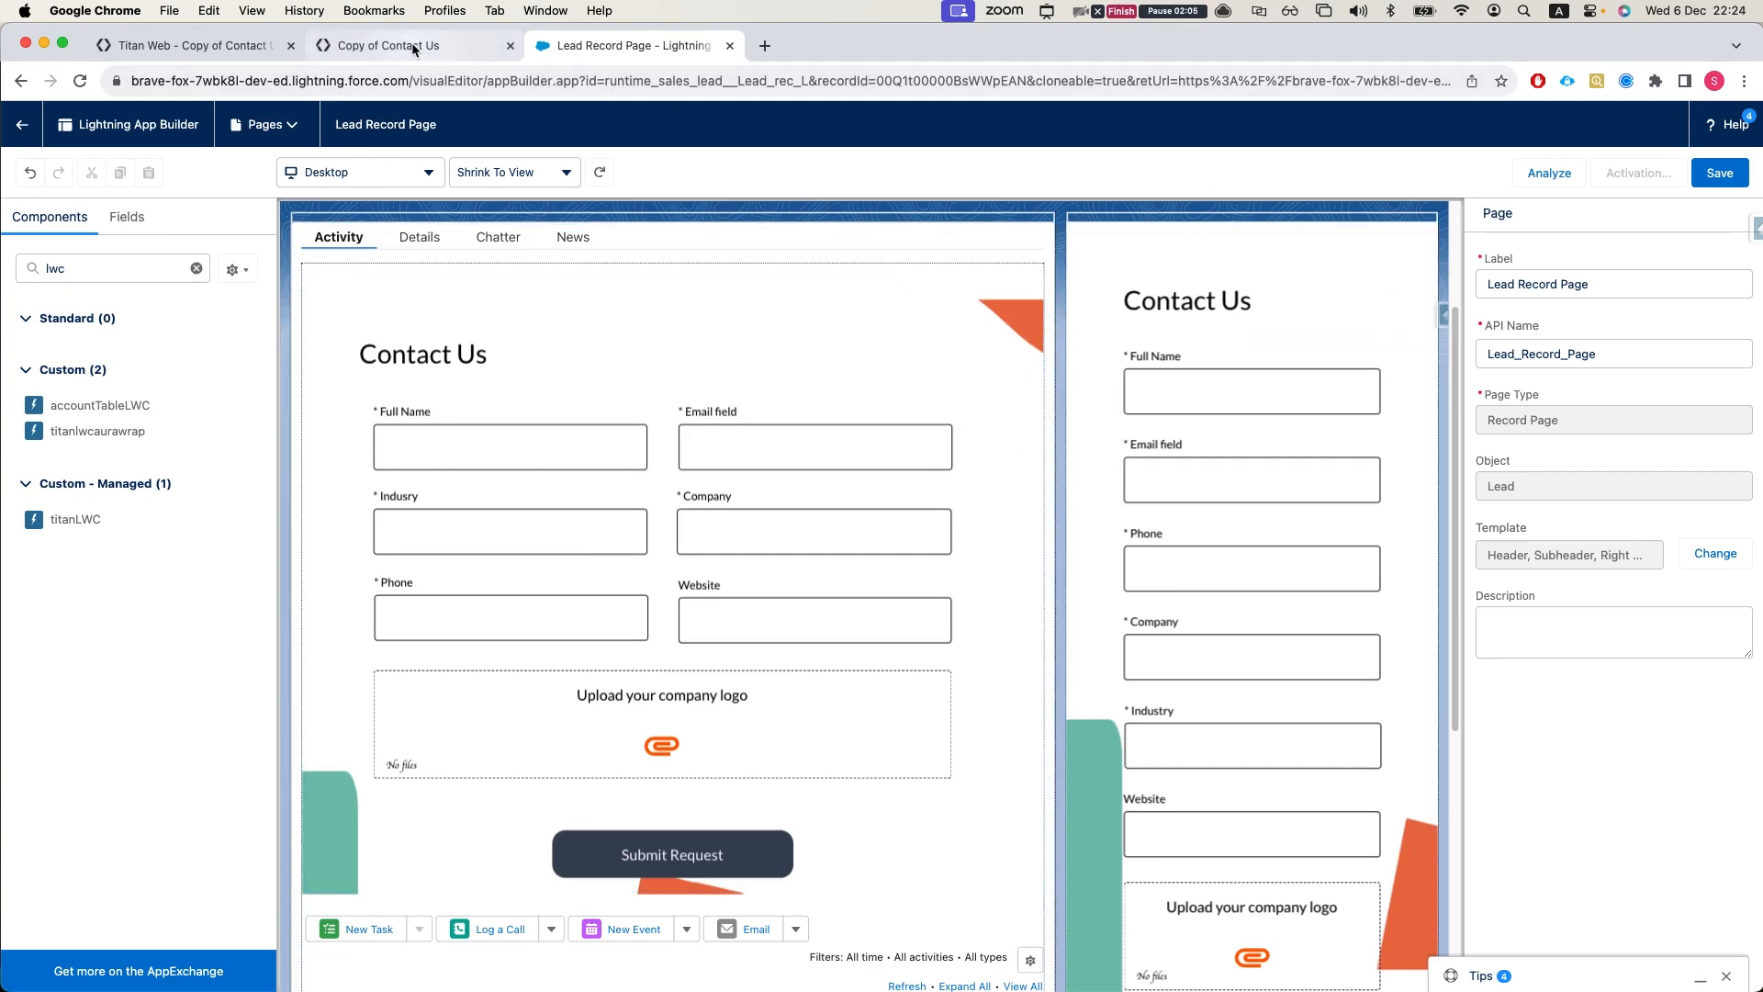
pyautogui.click(235, 49)
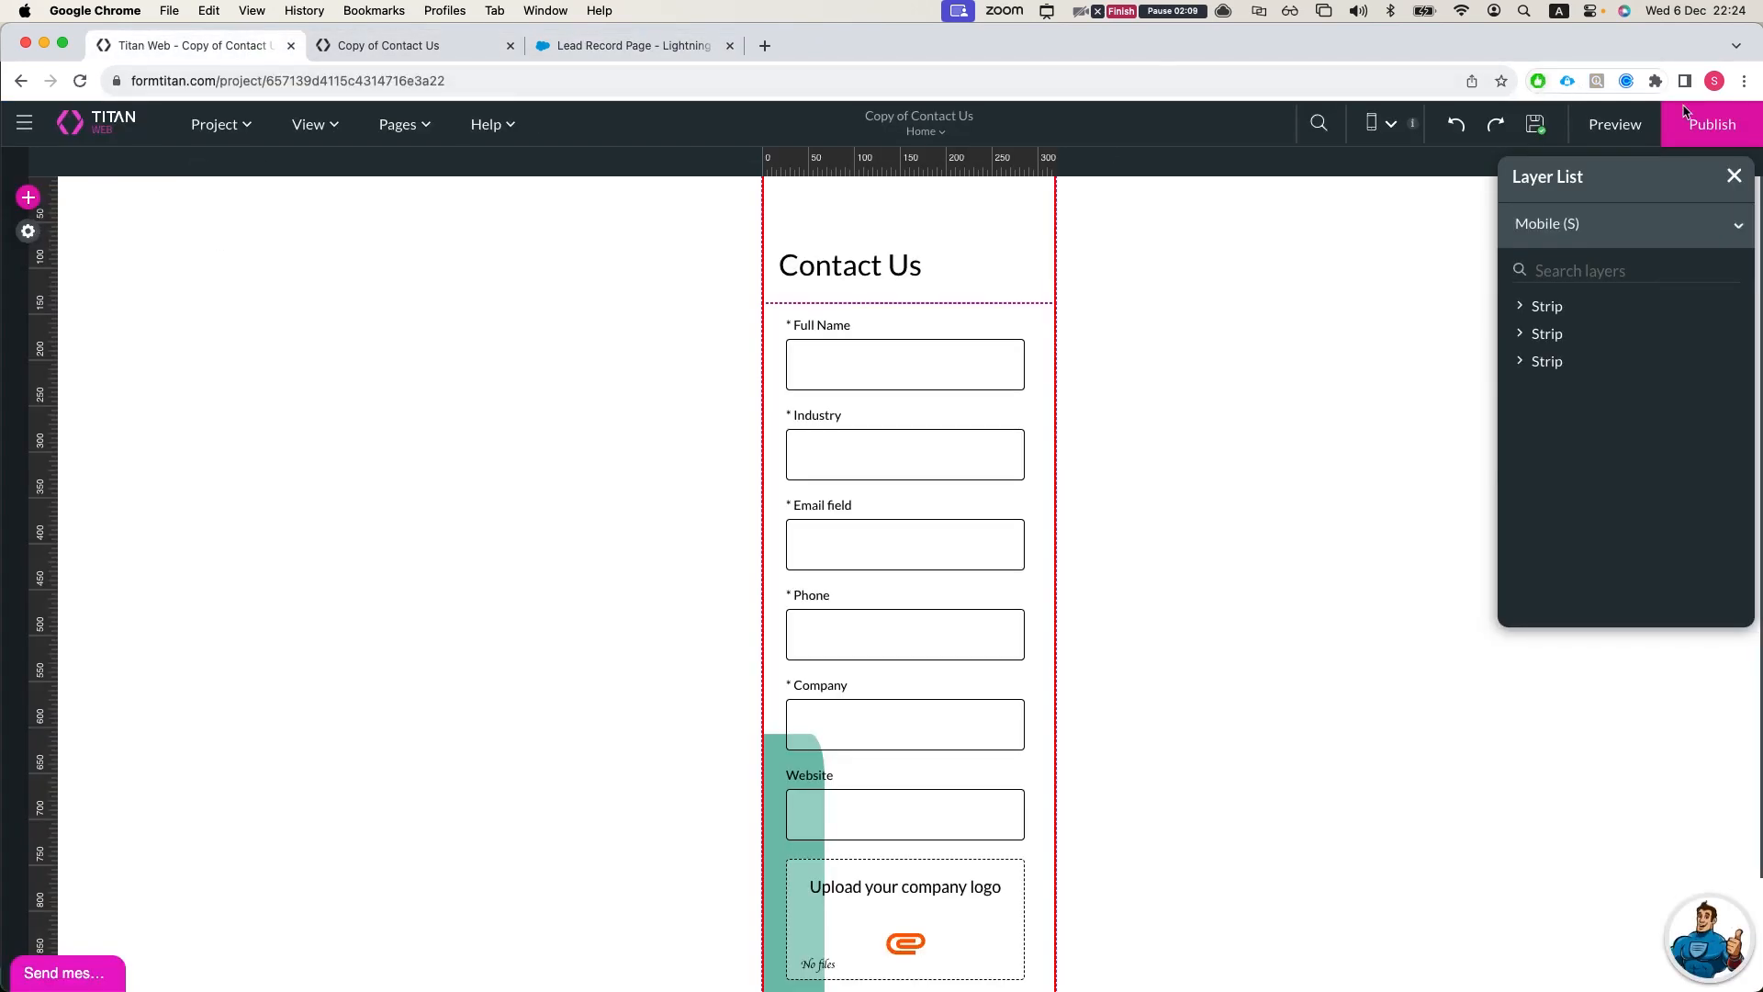
# Step: Publish the Contact Us project again, launch the site and close the launched page
pyautogui.click(1711, 124)
pyautogui.click(872, 486)
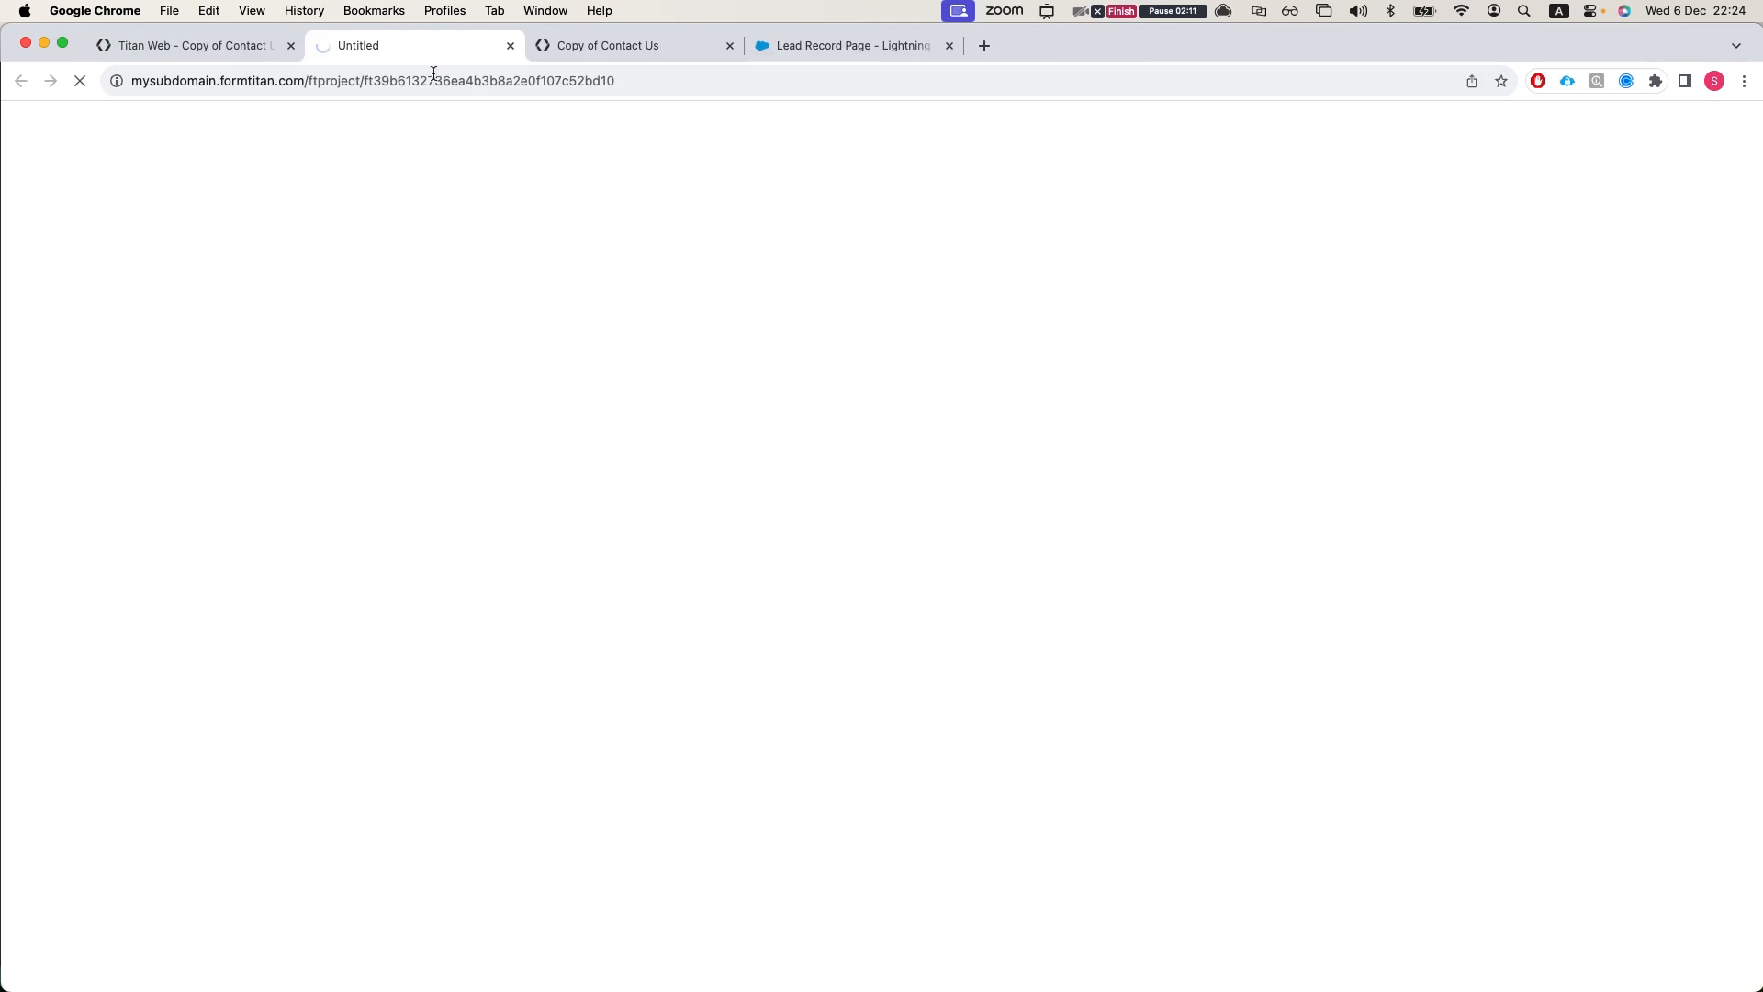
pyautogui.press('super+w')
# Step: Compare the Embed and iFrame versions of the publish code, and copy the iFrame code
pyautogui.doubleClick(880, 761)
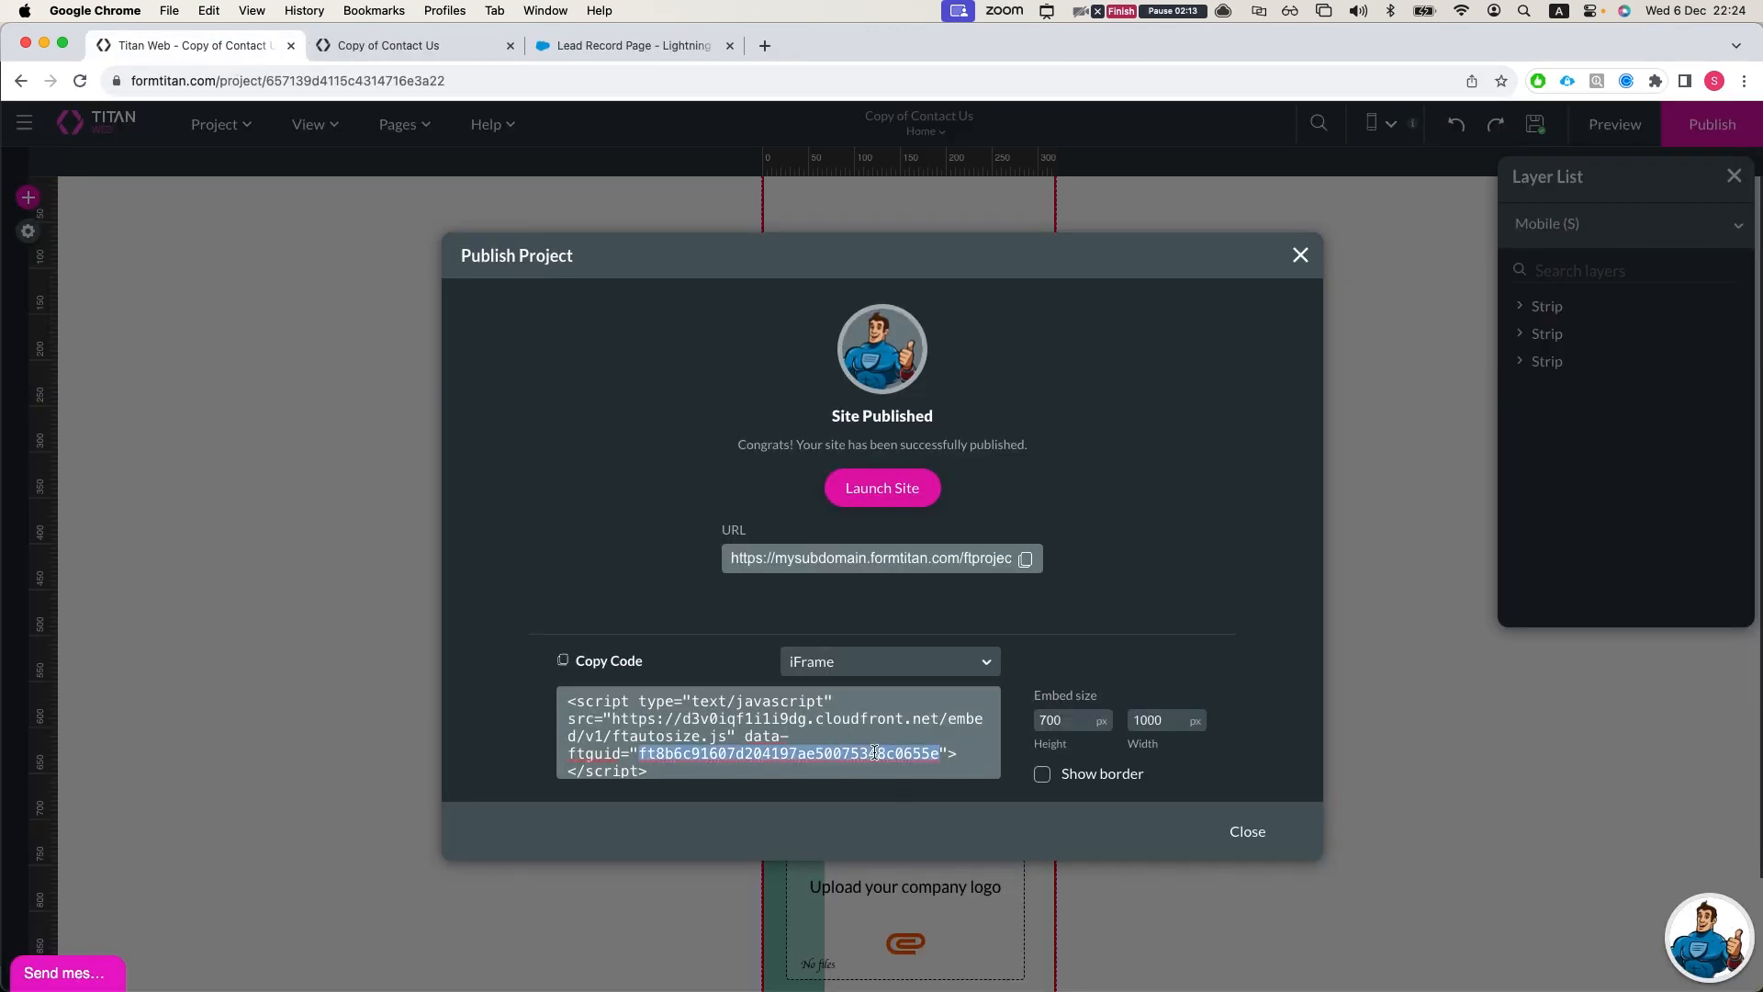
pyautogui.scroll(-3, 859, 761)
pyautogui.click(663, 671)
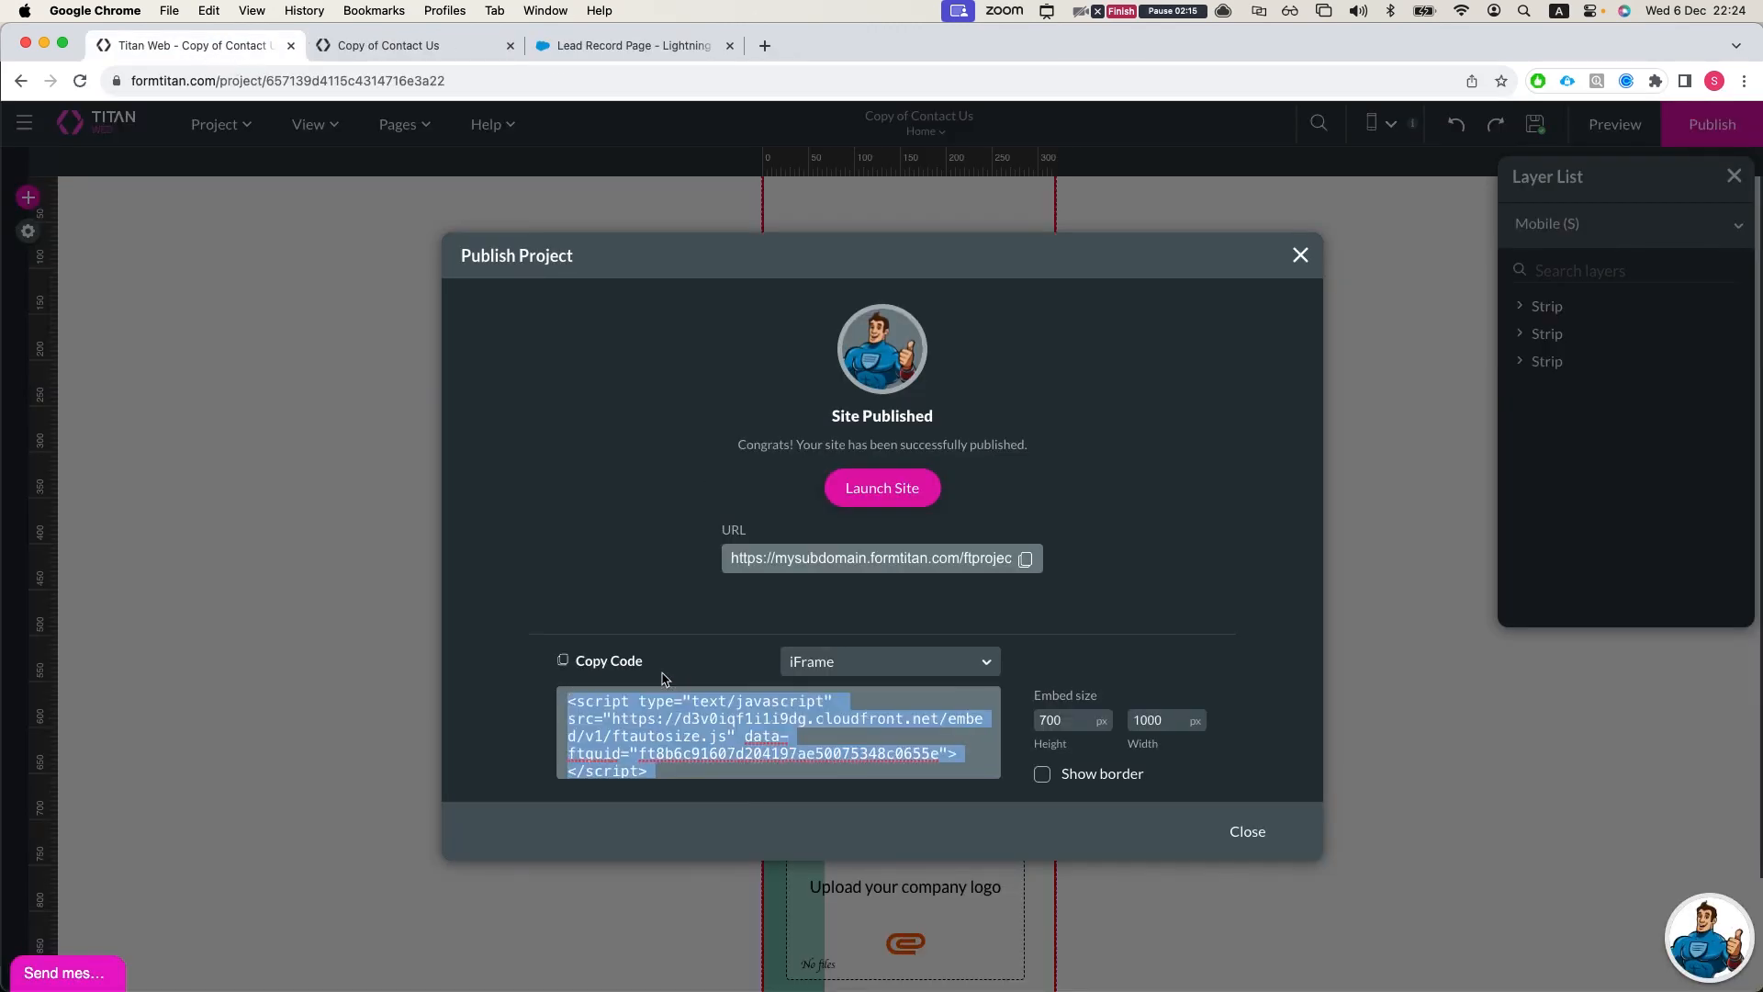
pyautogui.click(843, 660)
pyautogui.click(837, 745)
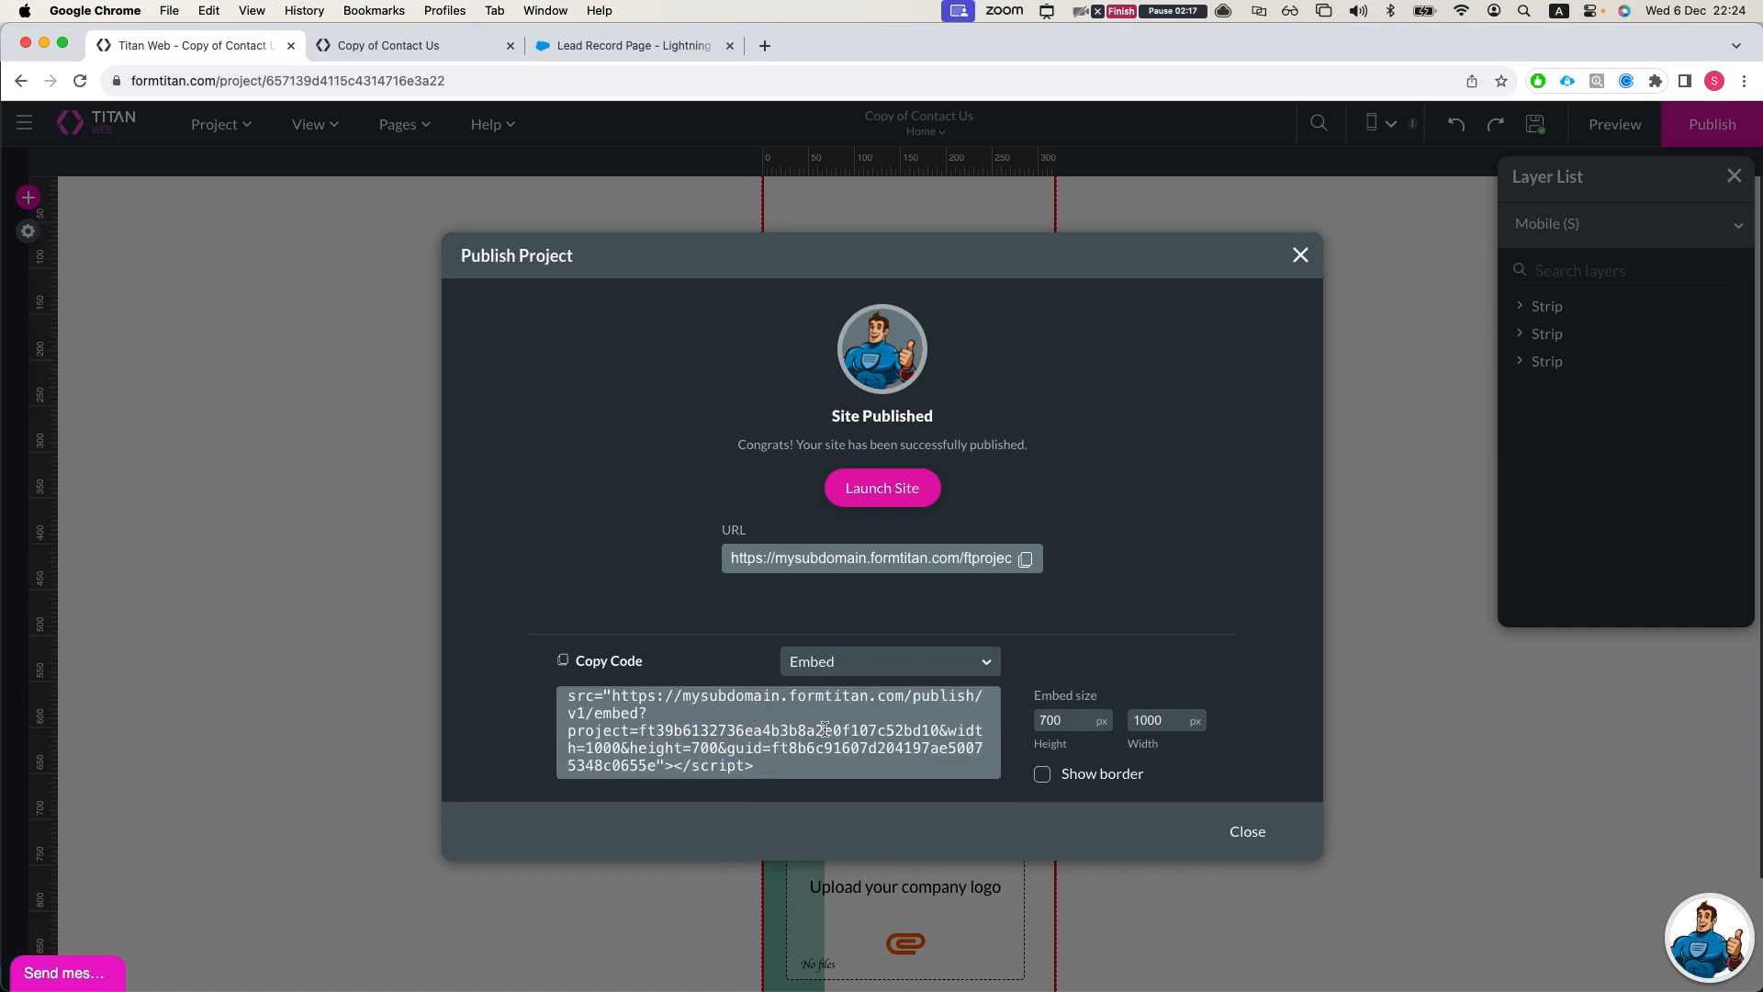
pyautogui.click(837, 680)
pyautogui.click(835, 700)
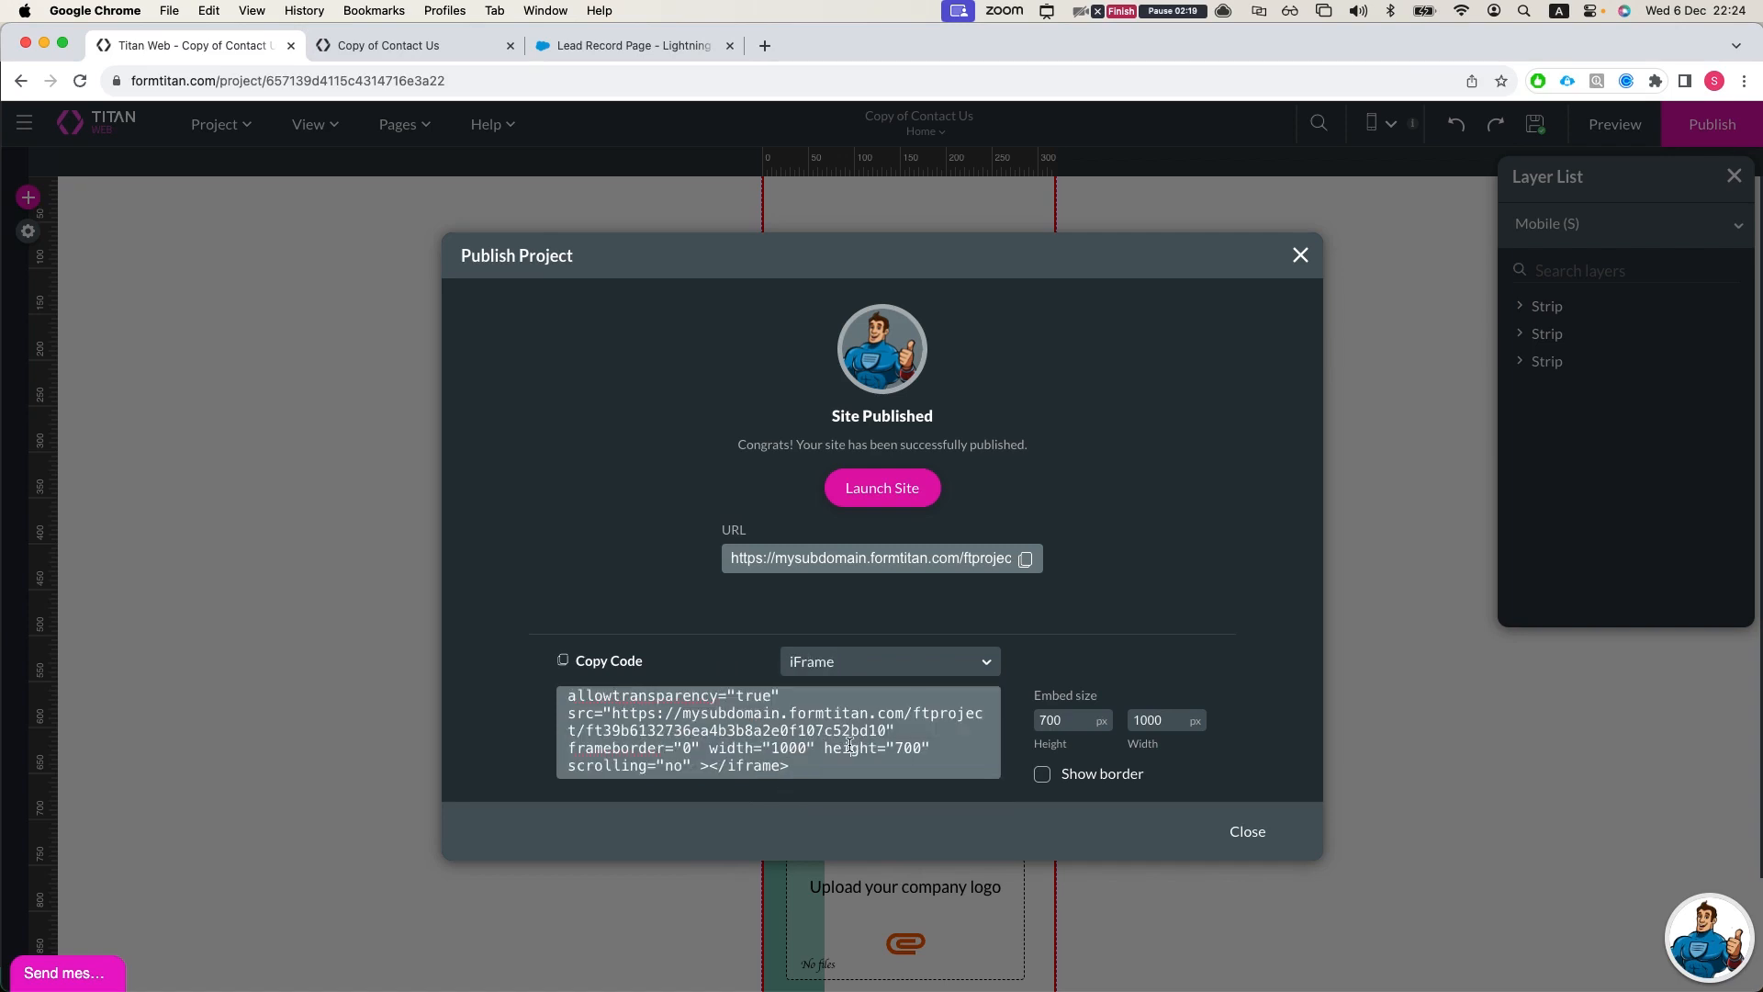
pyautogui.click(592, 657)
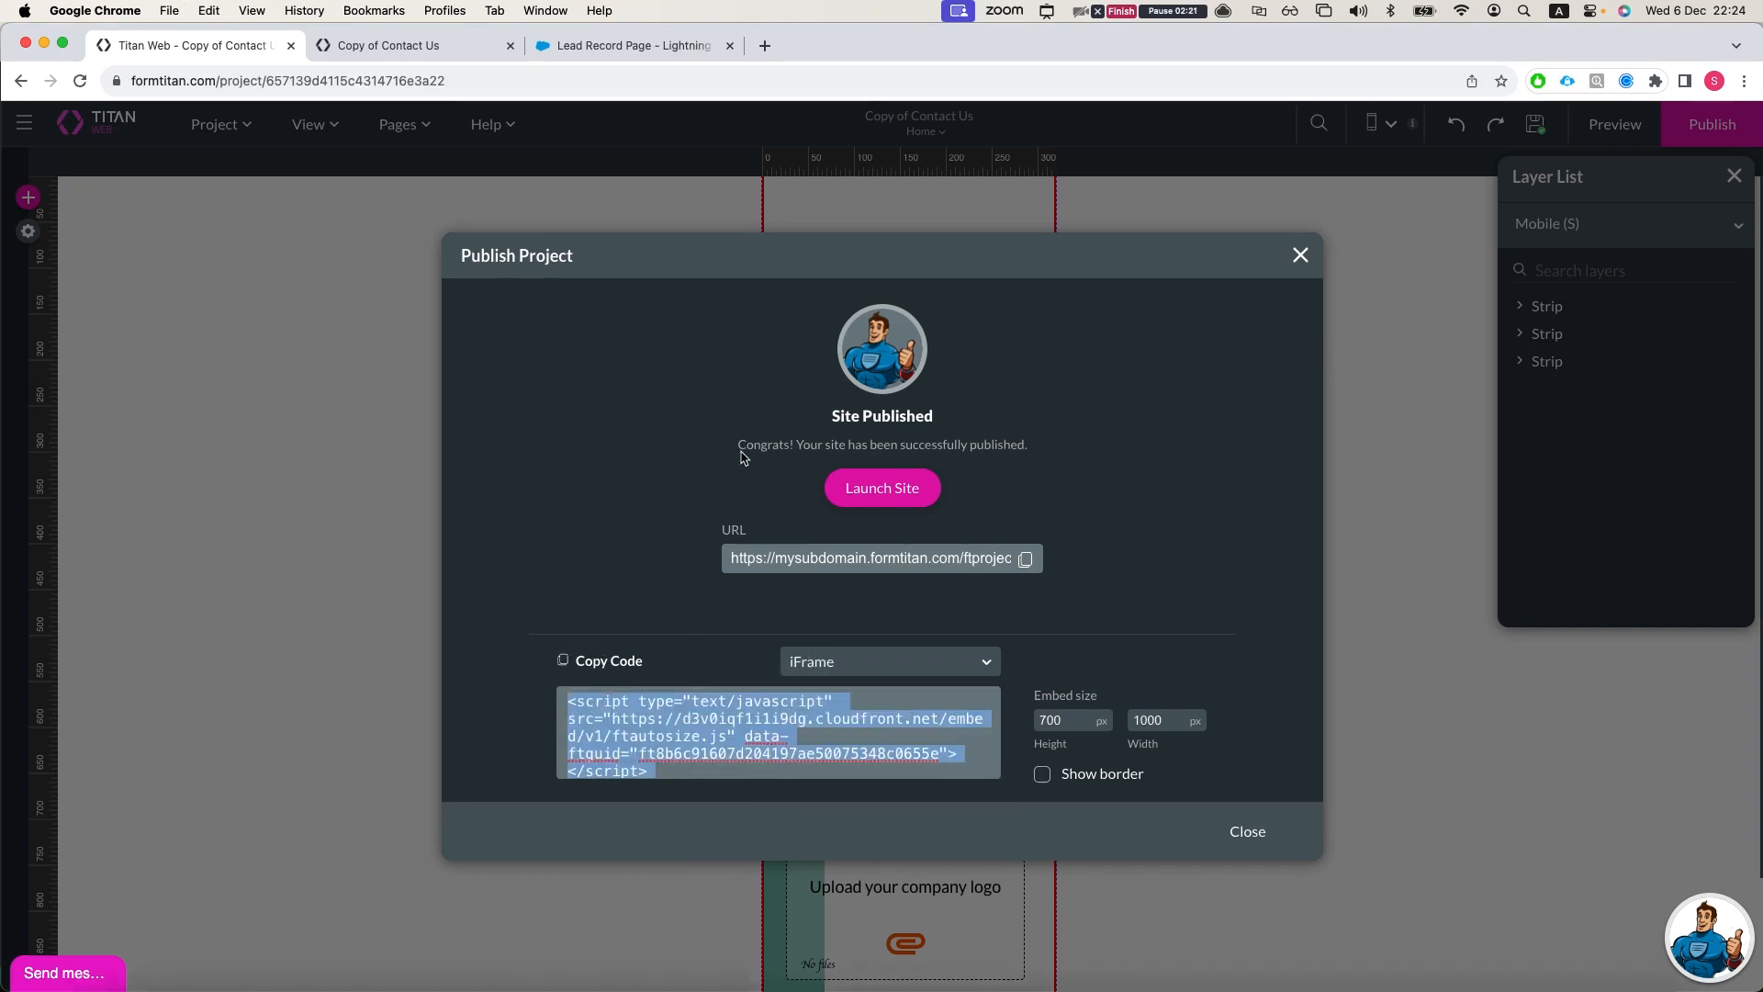
# Step: Switch to Visual Studio Code, paste the iFrame code into embed.html and look through it
pyautogui.hotkey('ctrl', 'Up')
pyautogui.click(933, 434)
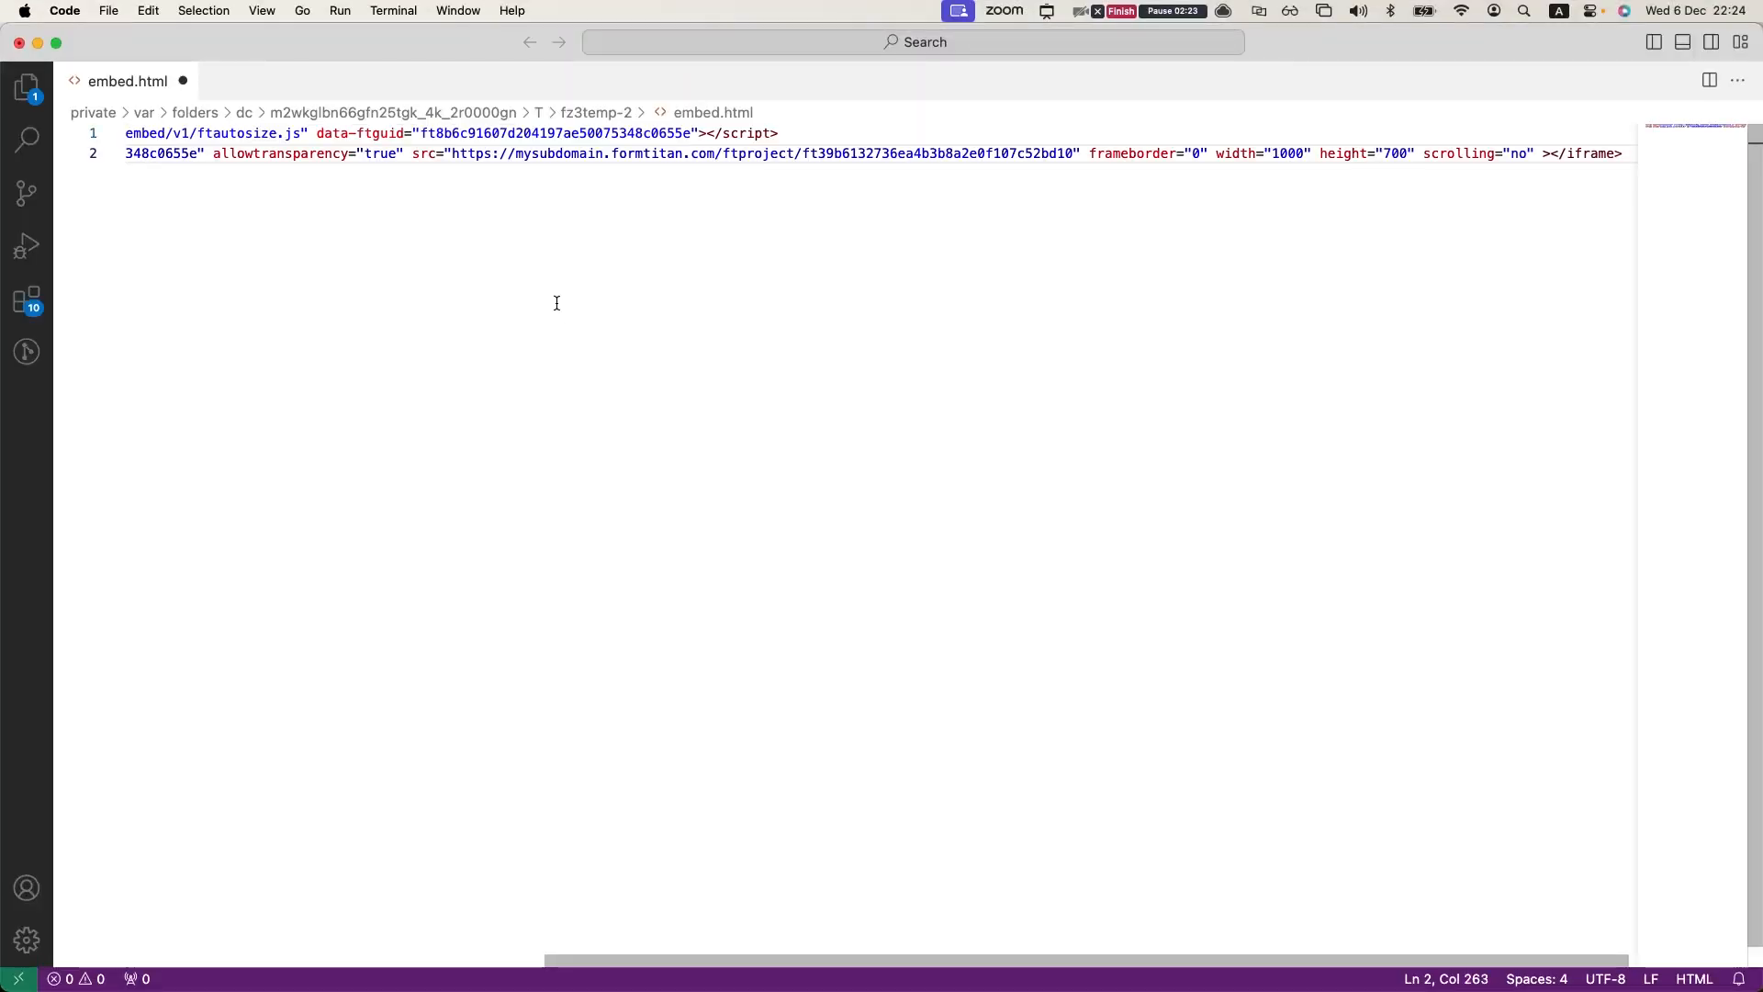
pyautogui.hscroll(-10, 381, 177)
pyautogui.hscroll(10, 383, 178)
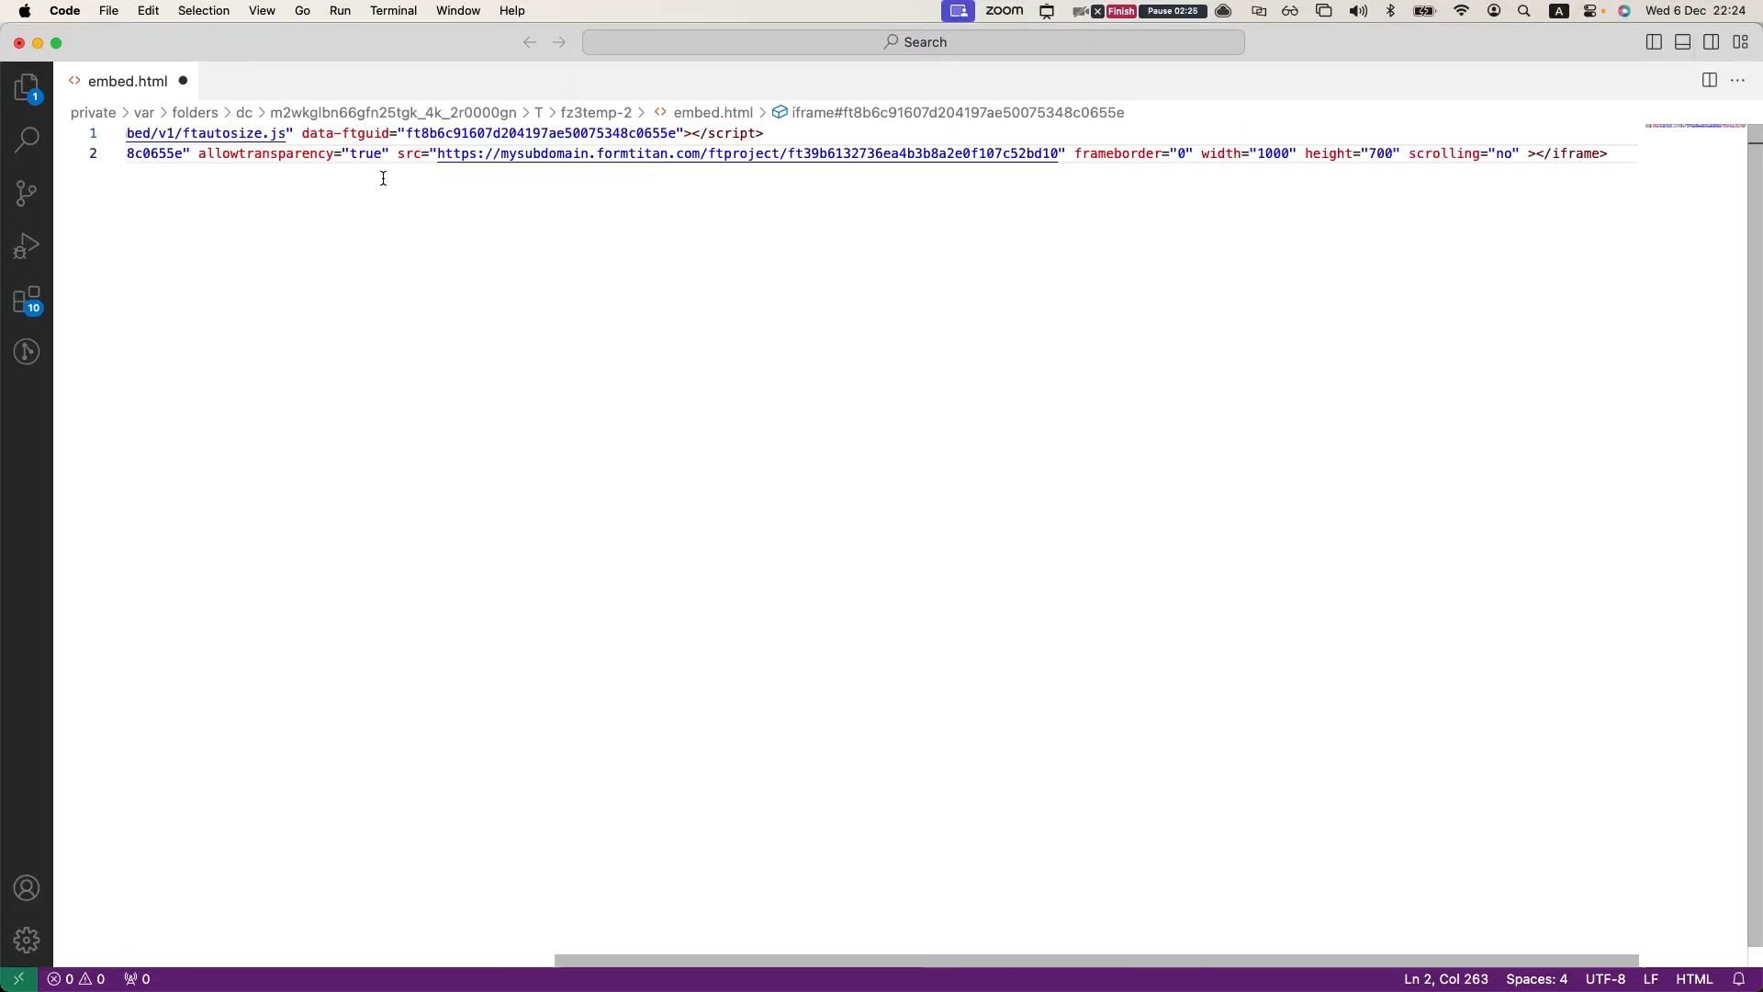
# Step: Set the iframe's width attribute to 100% in embed.html and save the file
pyautogui.doubleClick(1273, 154)
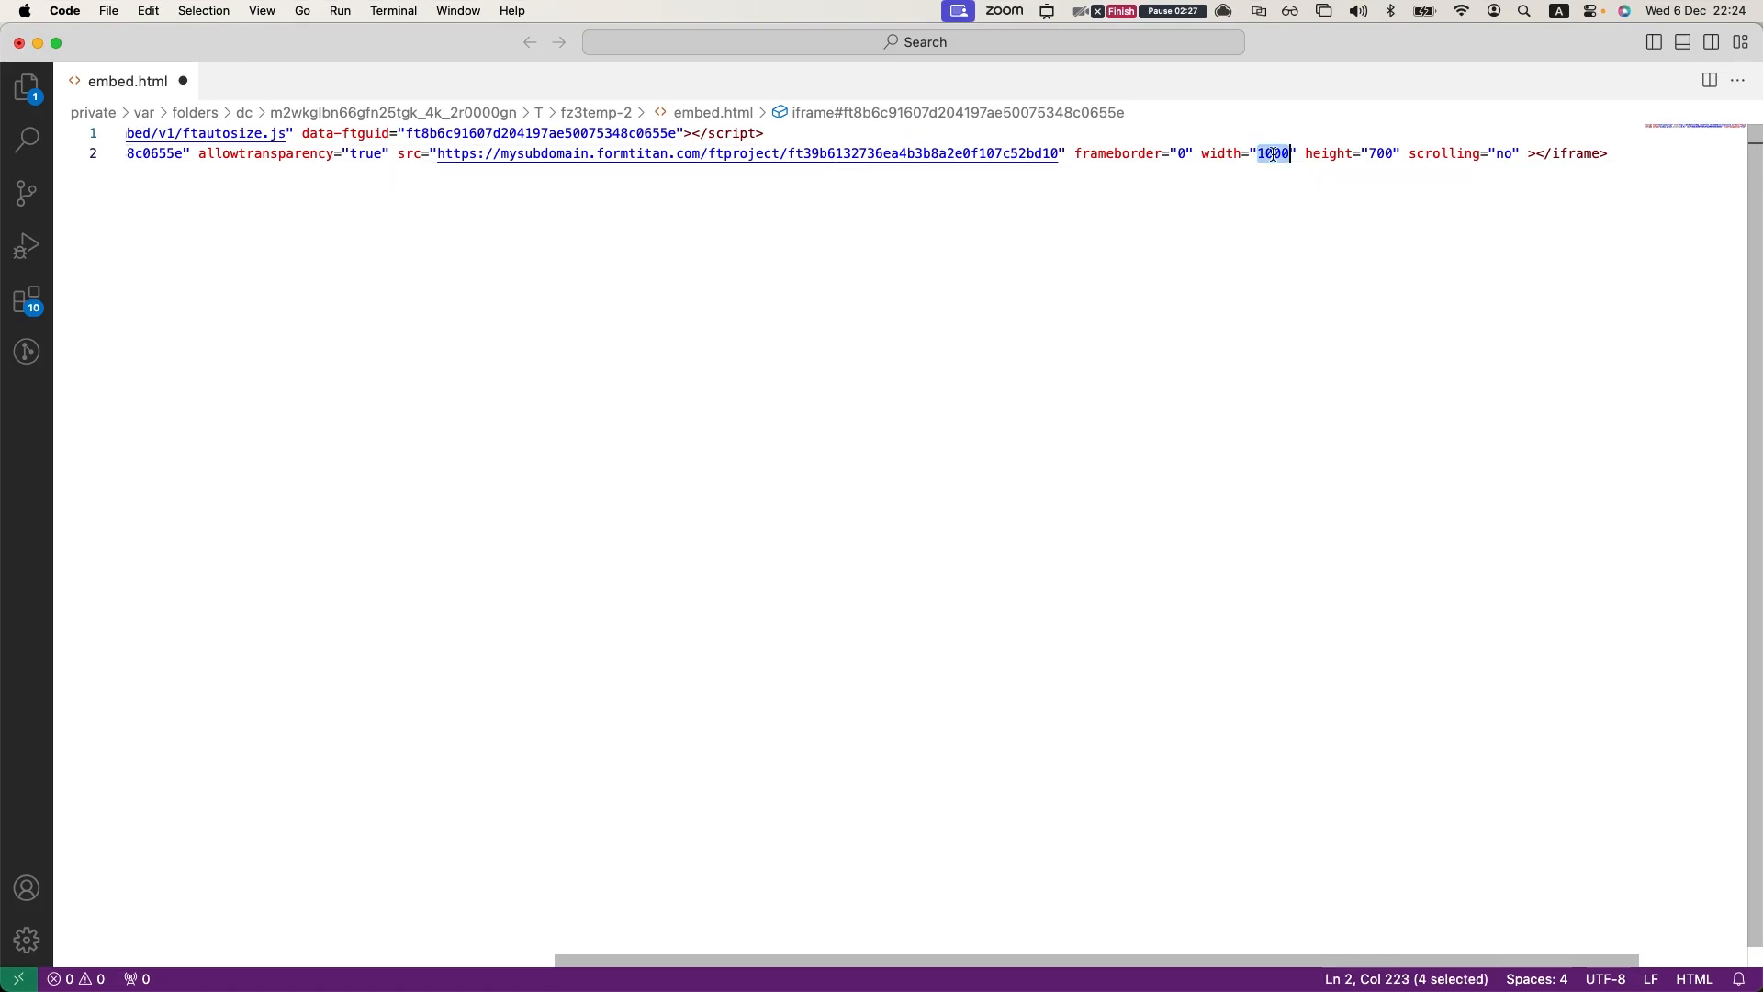
pyautogui.click(1233, 154)
pyautogui.moveTo(1225, 161)
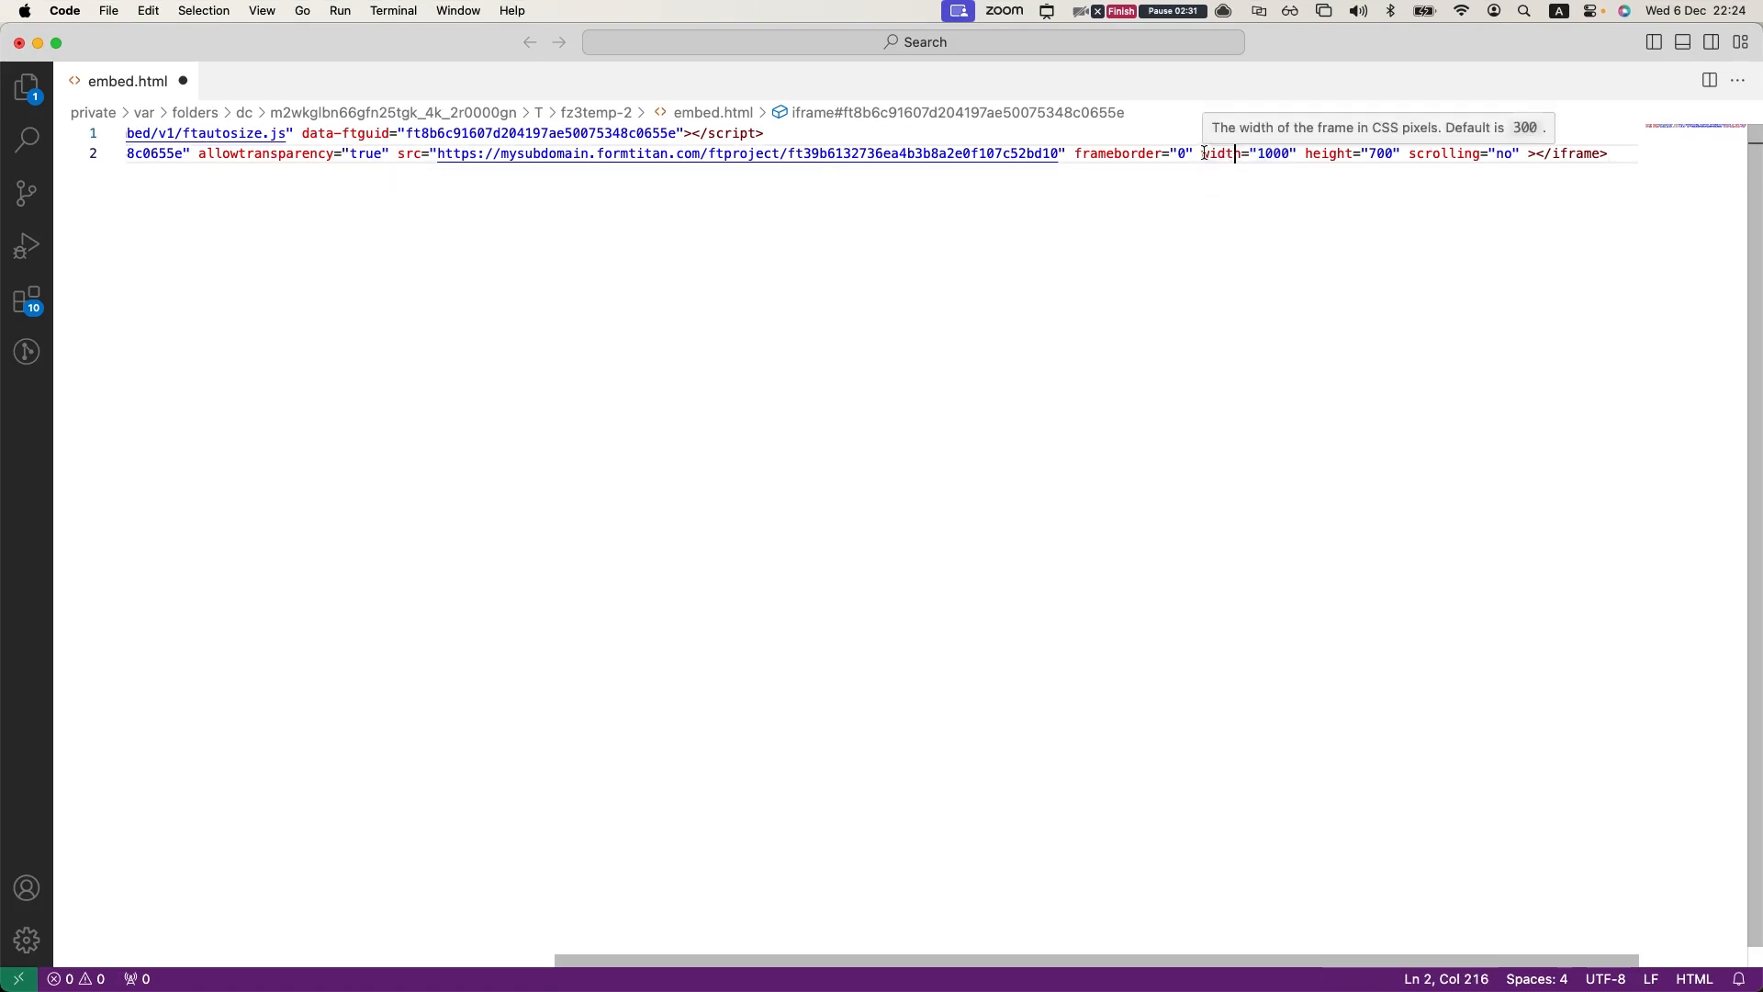
pyautogui.click(1203, 154)
pyautogui.doubleClick(1203, 154)
pyautogui.doubleClick(1275, 154)
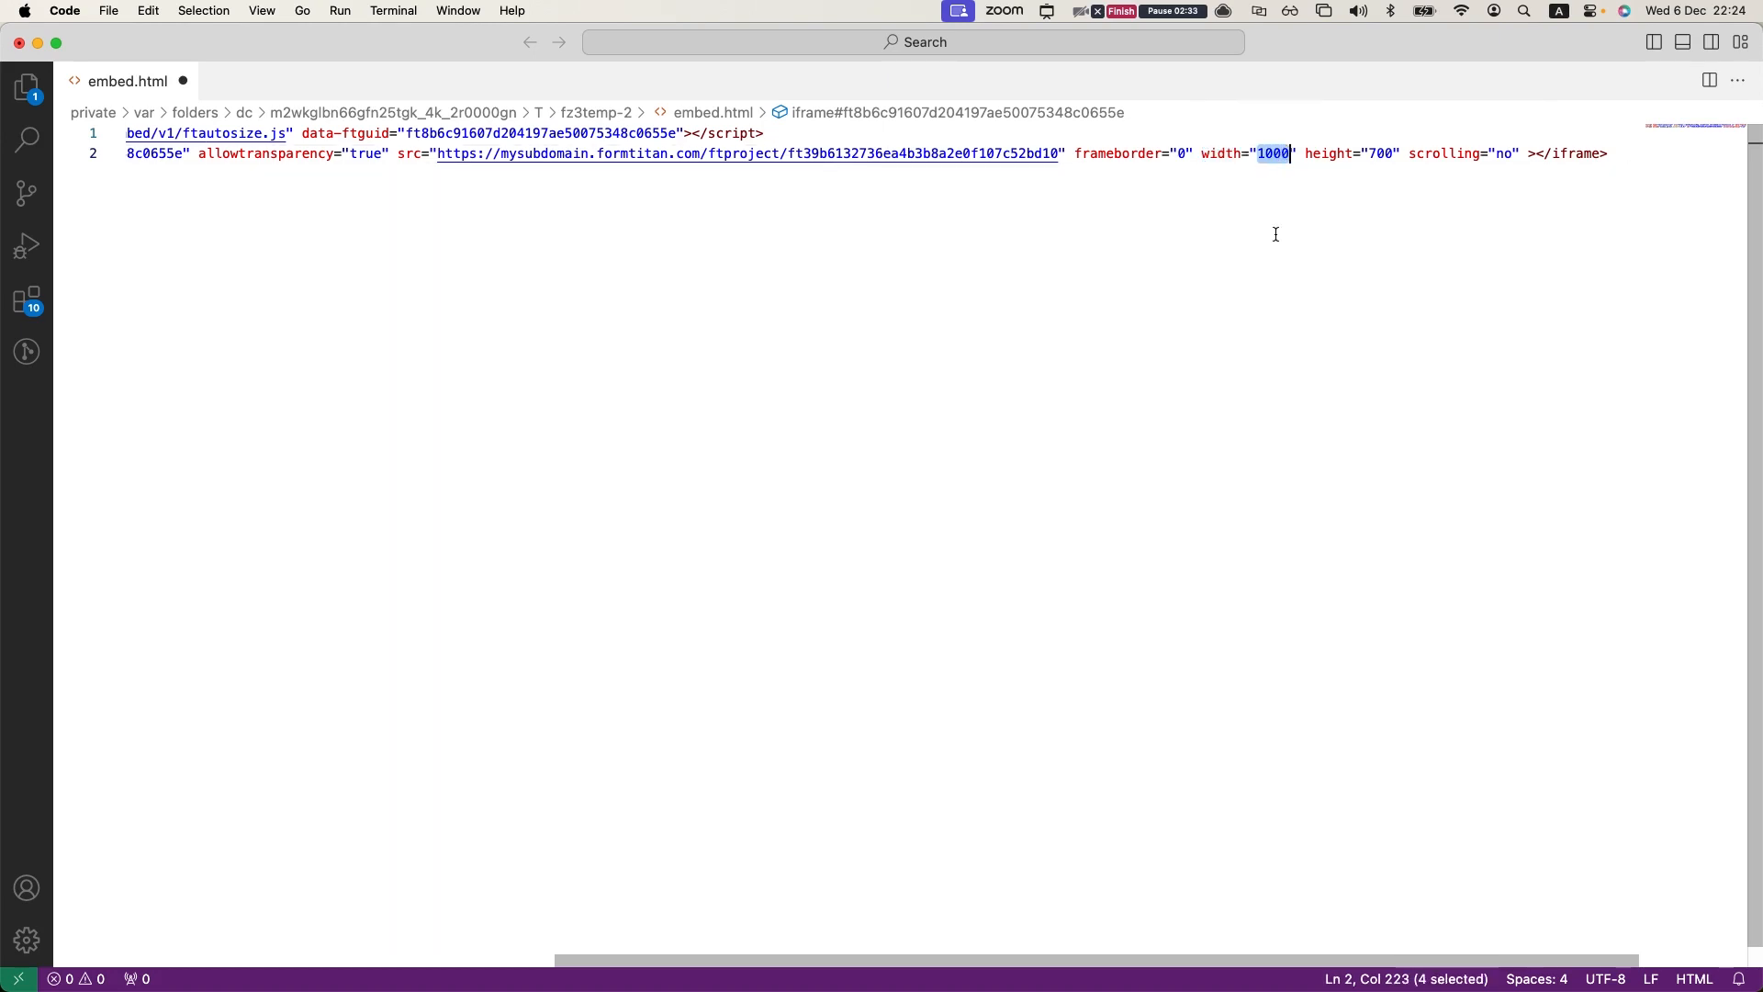
pyautogui.write('100')
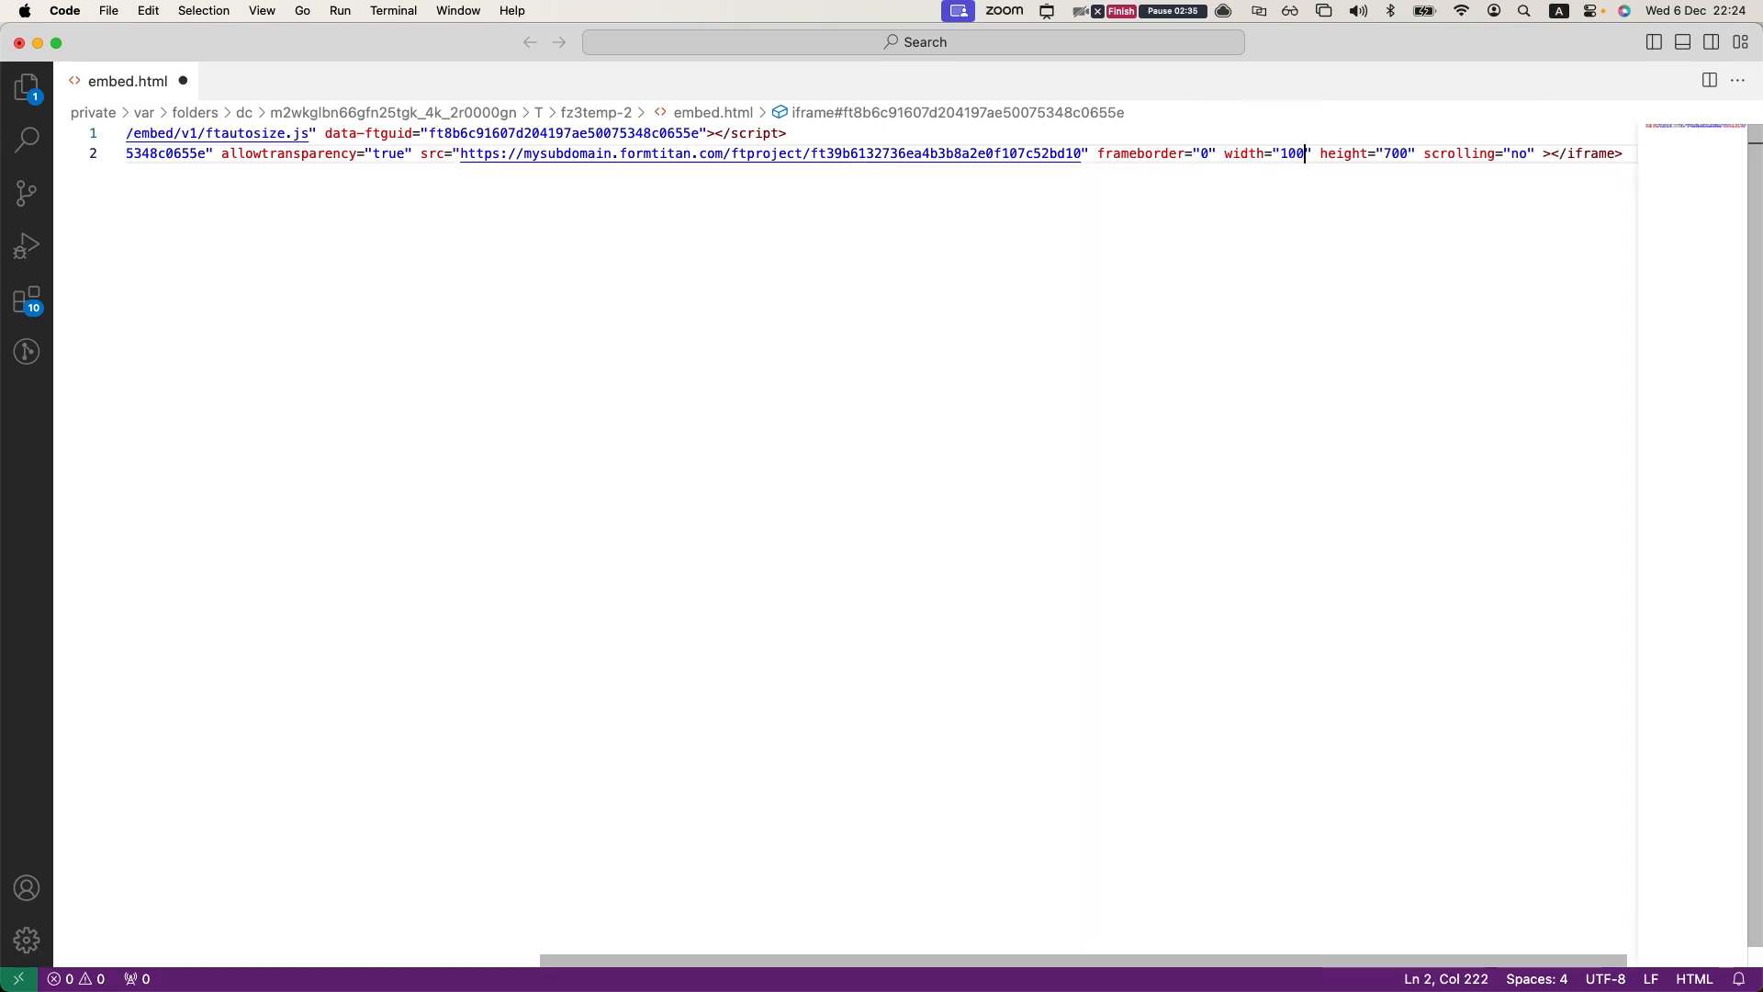
pyautogui.write('%')
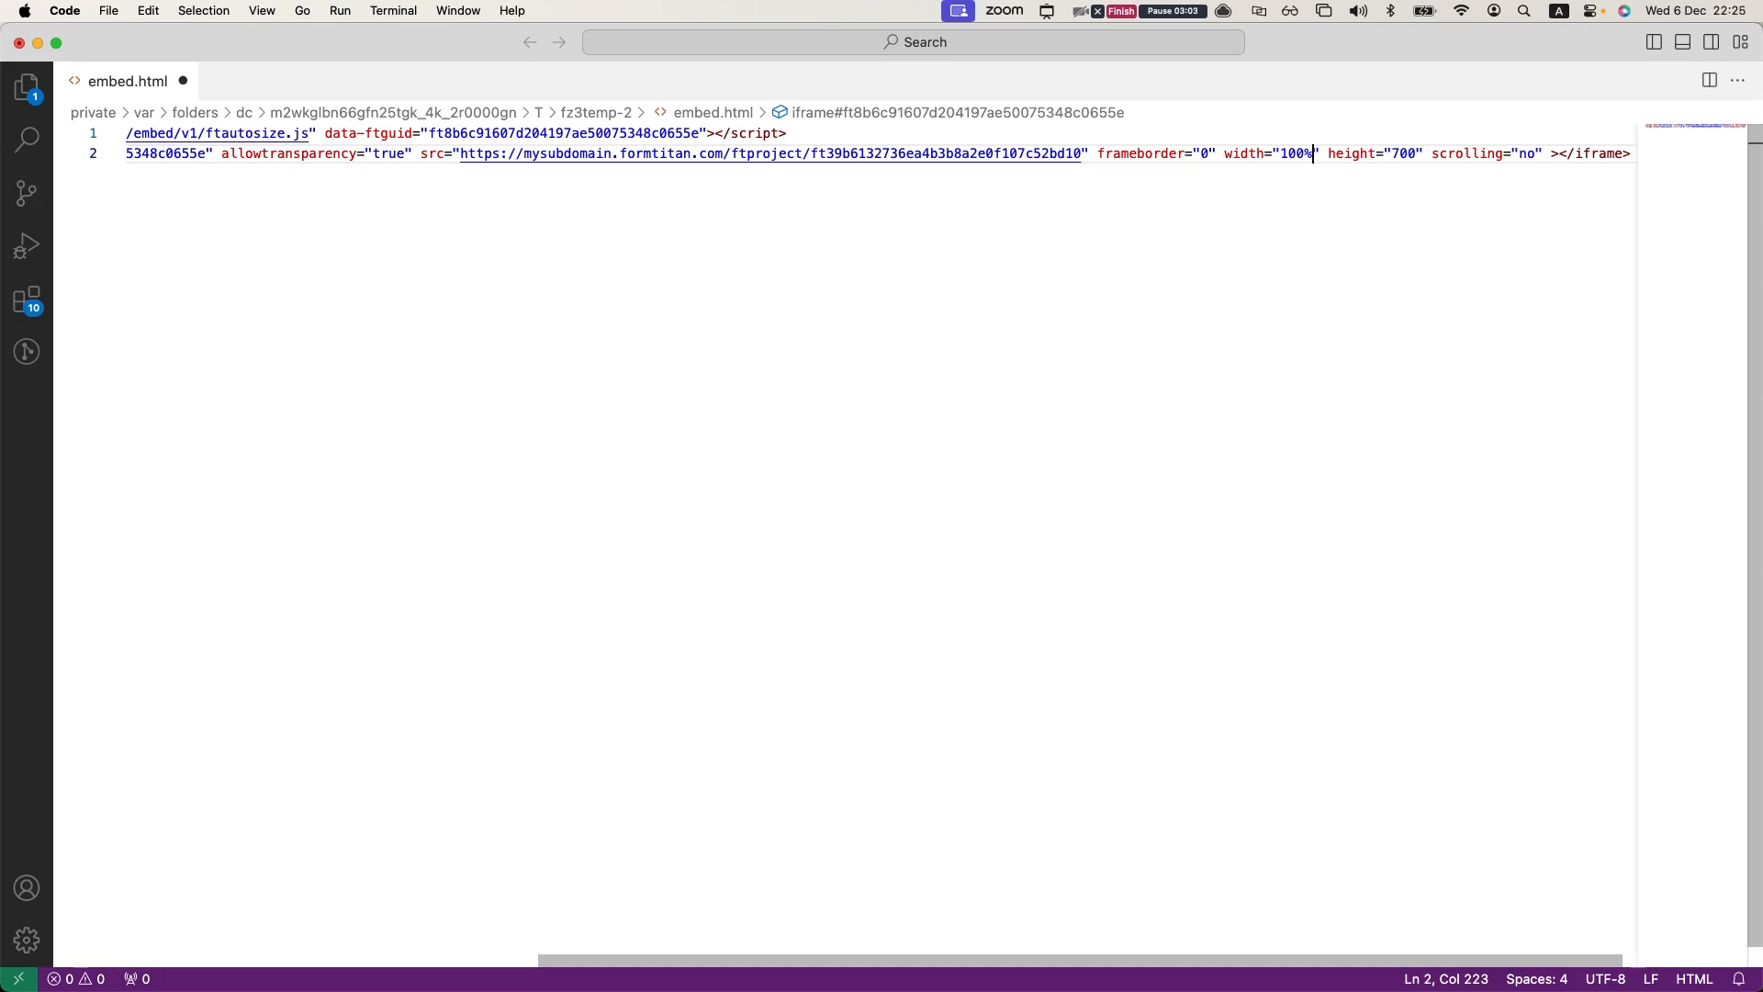
pyautogui.press('super+s')
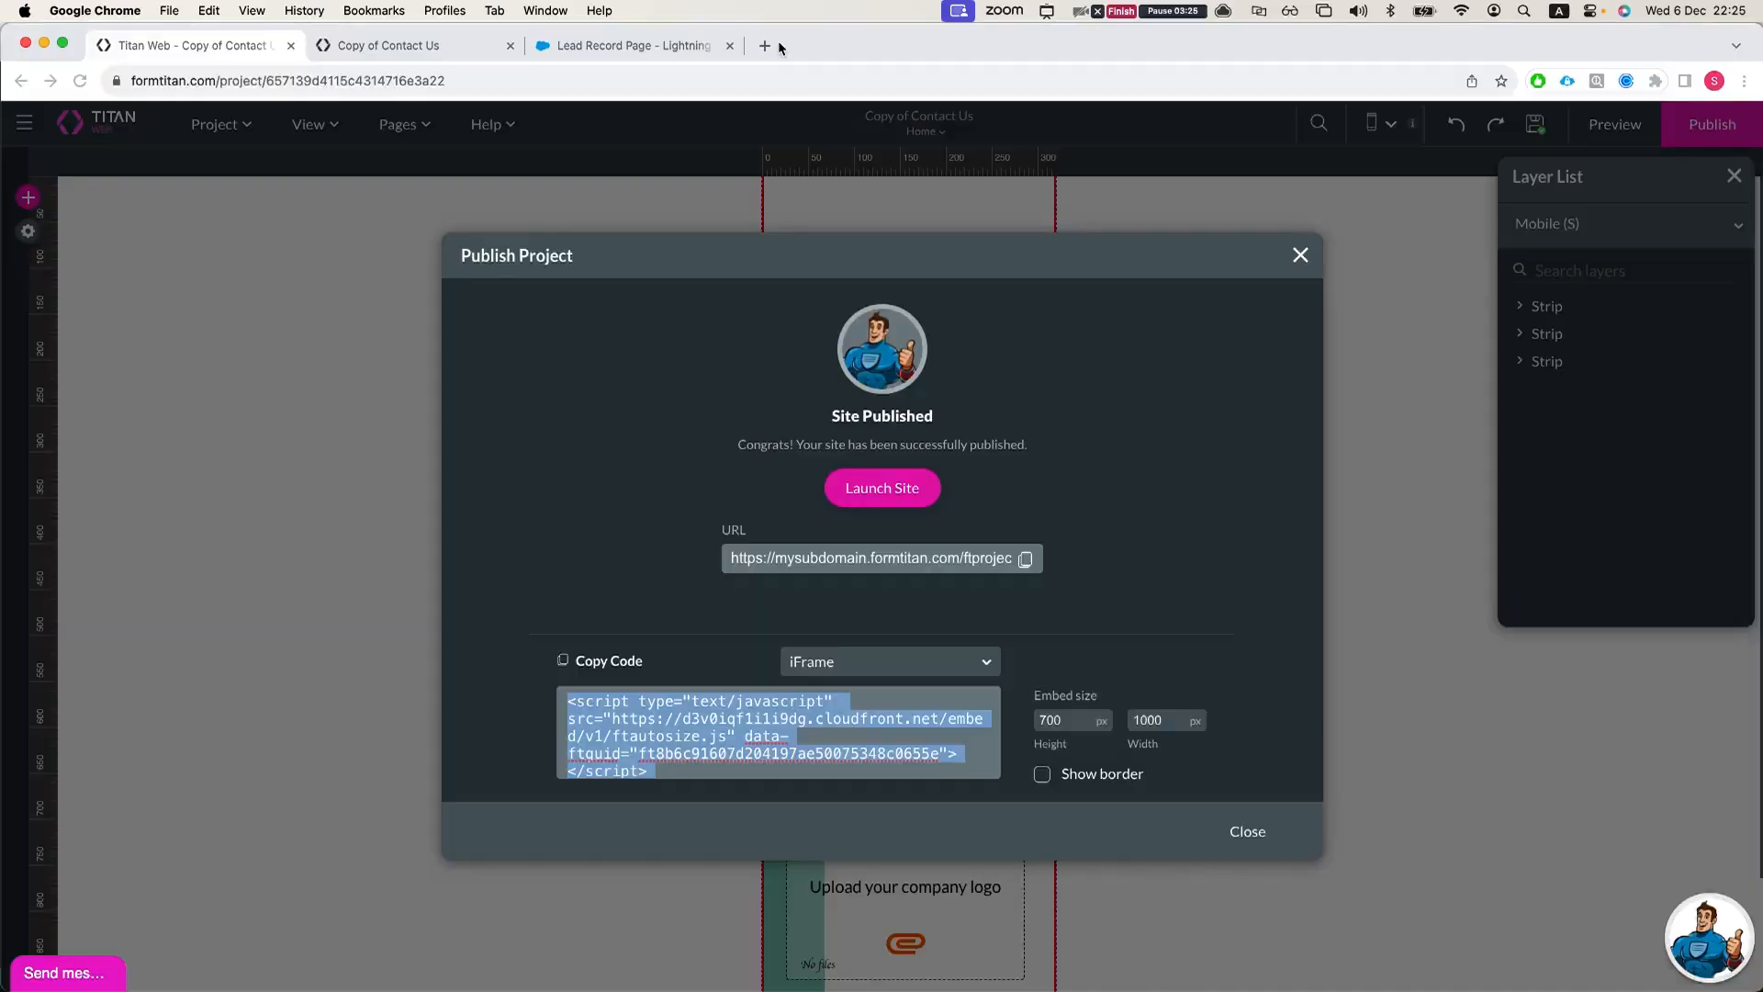
# Step: View 7force.io/embed.html in an enlarged Chrome window, return to Visual Studio Code and check the iframe's width value
pyautogui.click(778, 48)
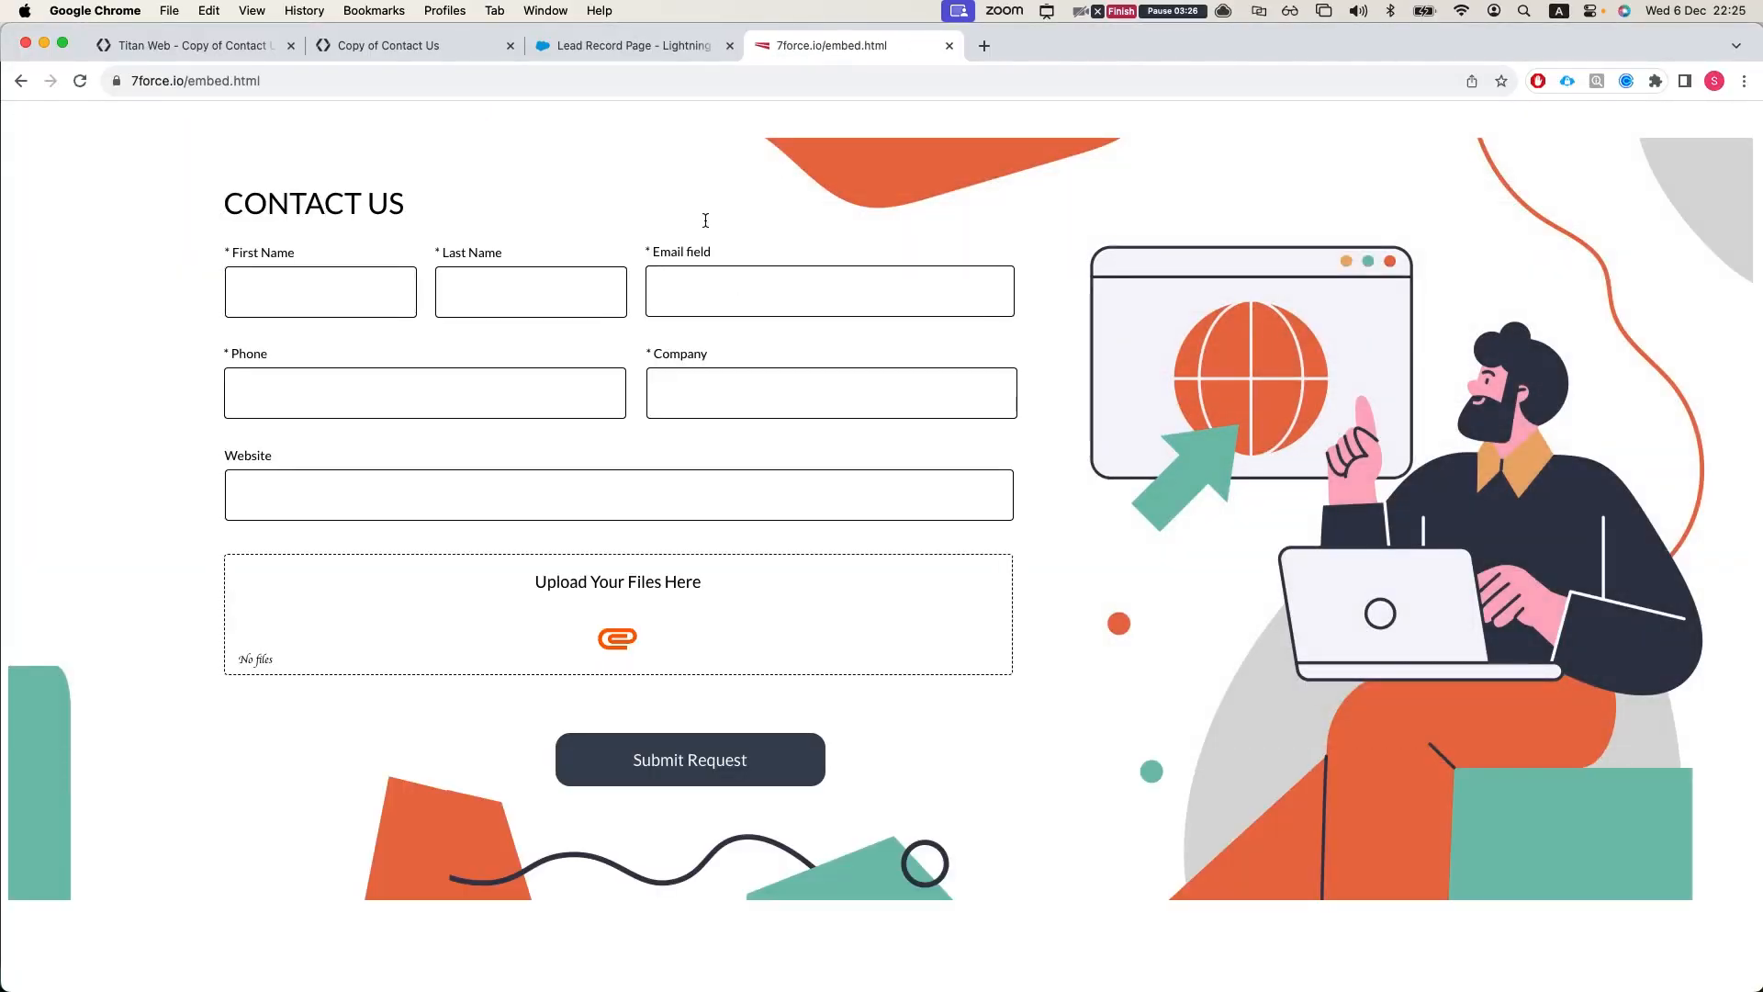
pyautogui.hotkey('ctrl', 'Up')
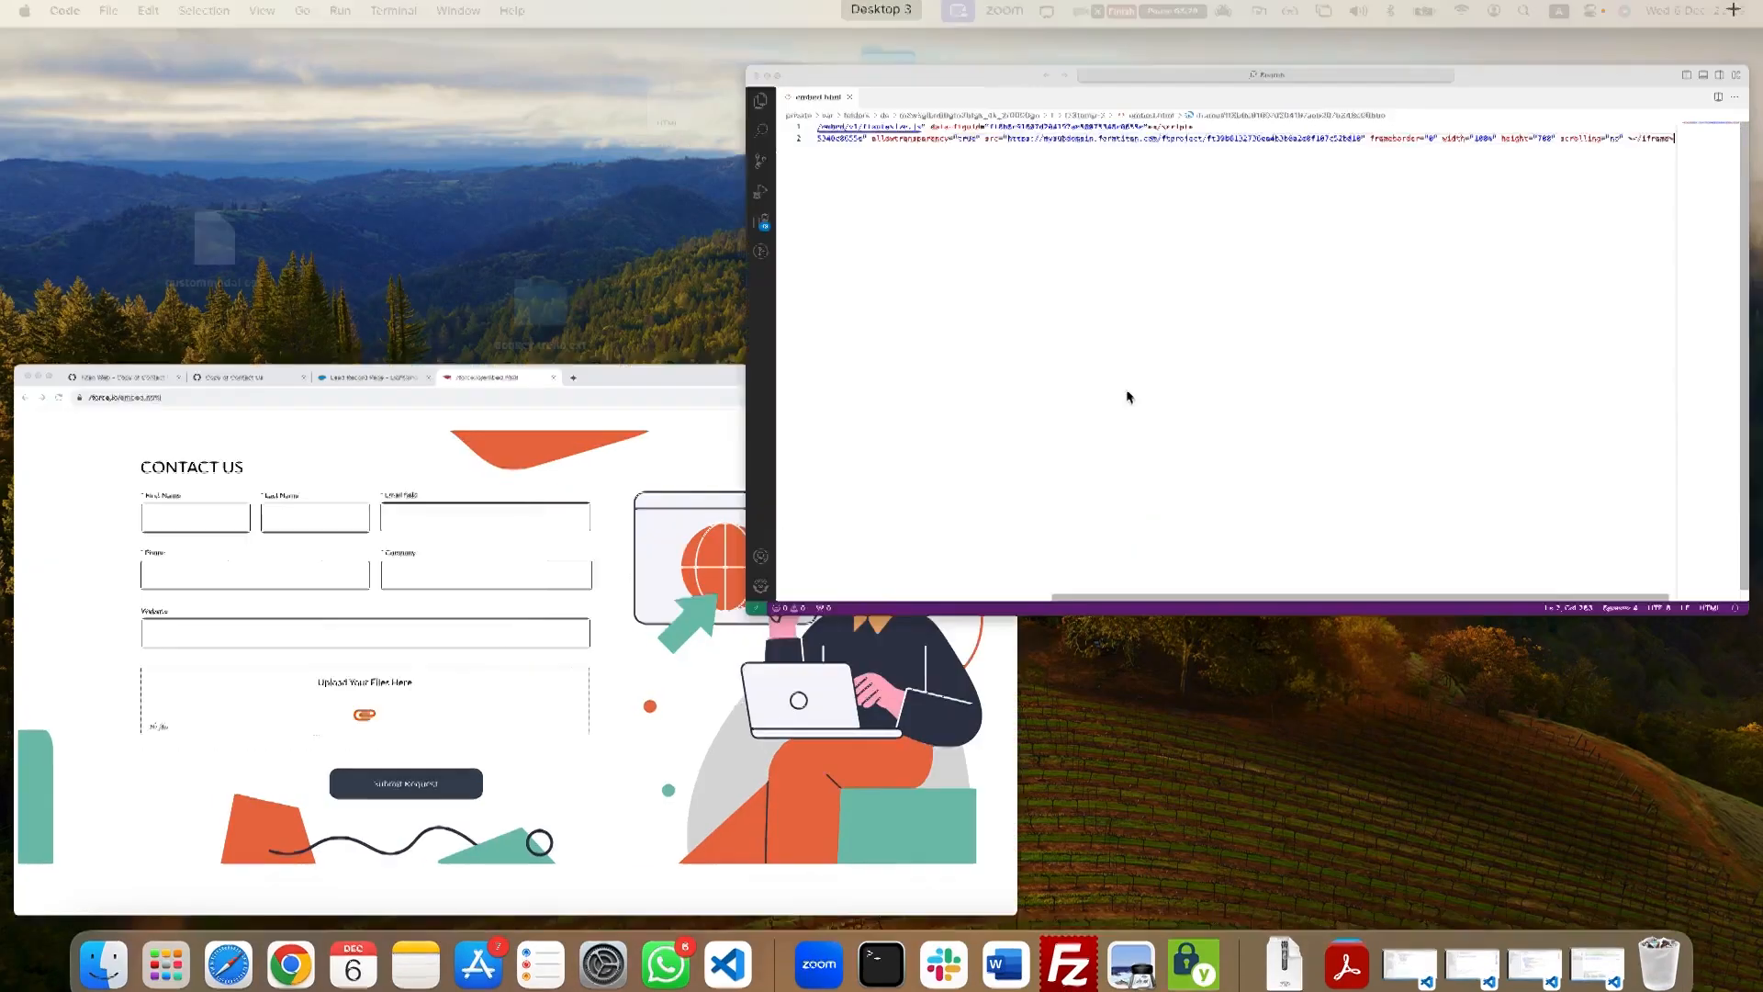
pyautogui.click(1128, 397)
pyautogui.doubleClick(1293, 154)
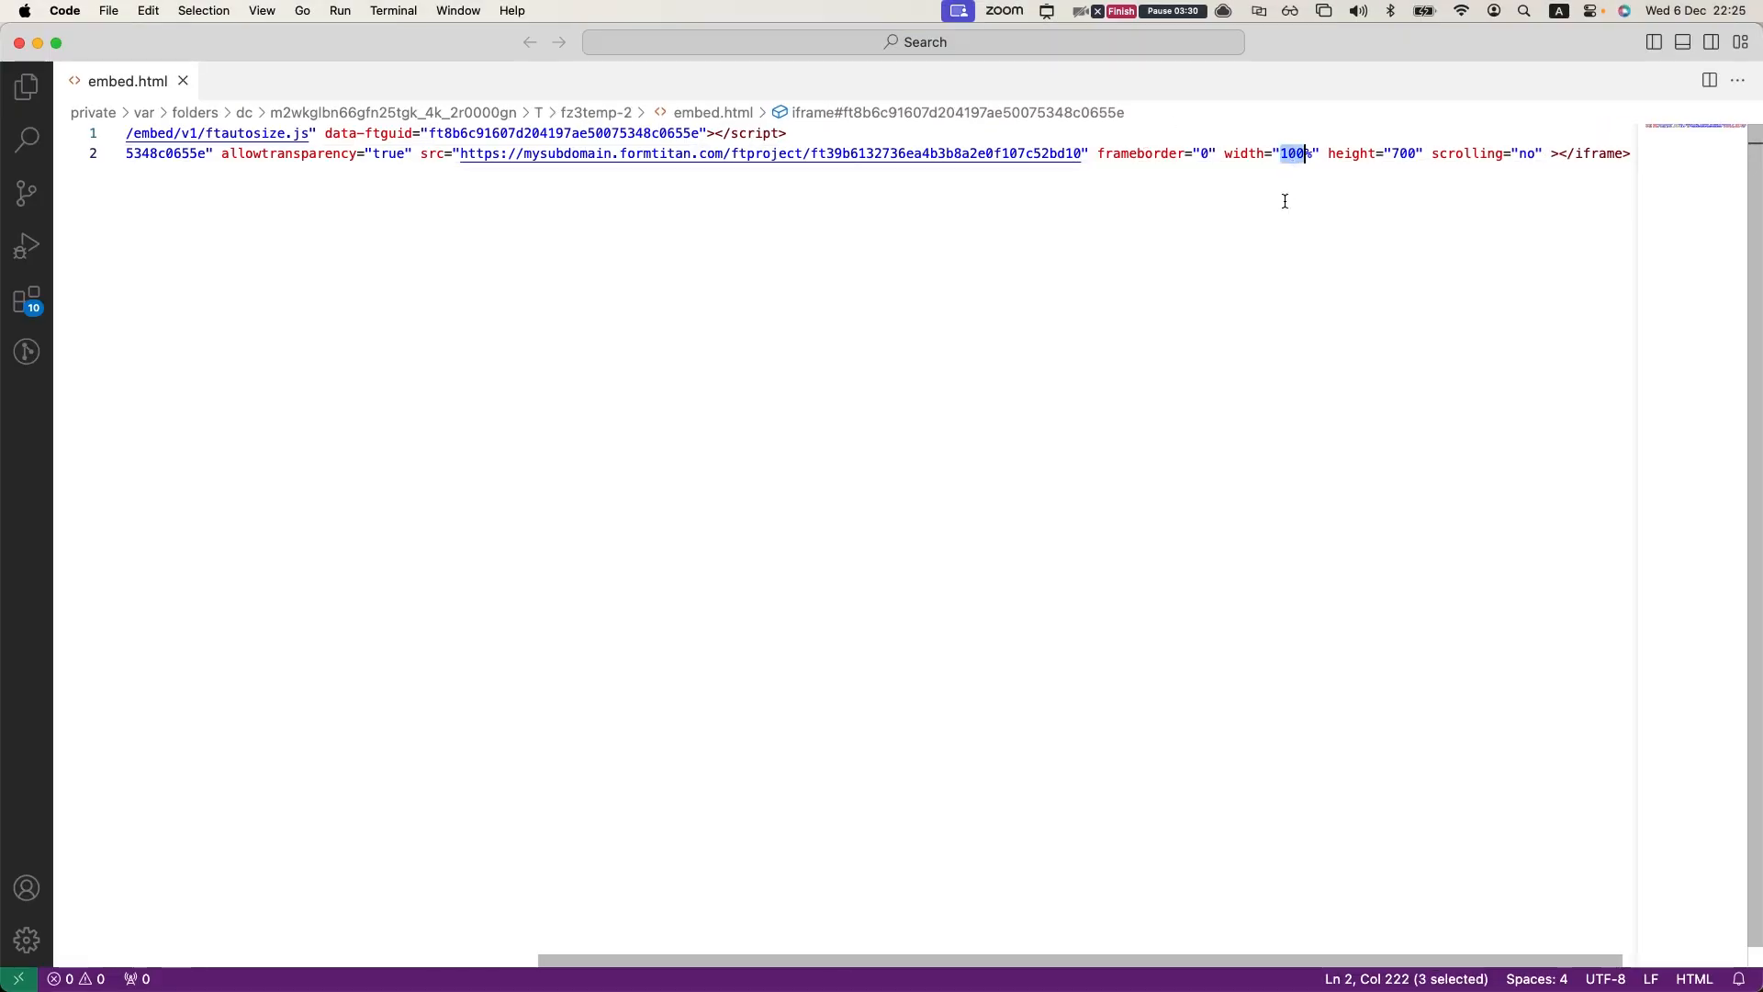
pyautogui.click(942, 290)
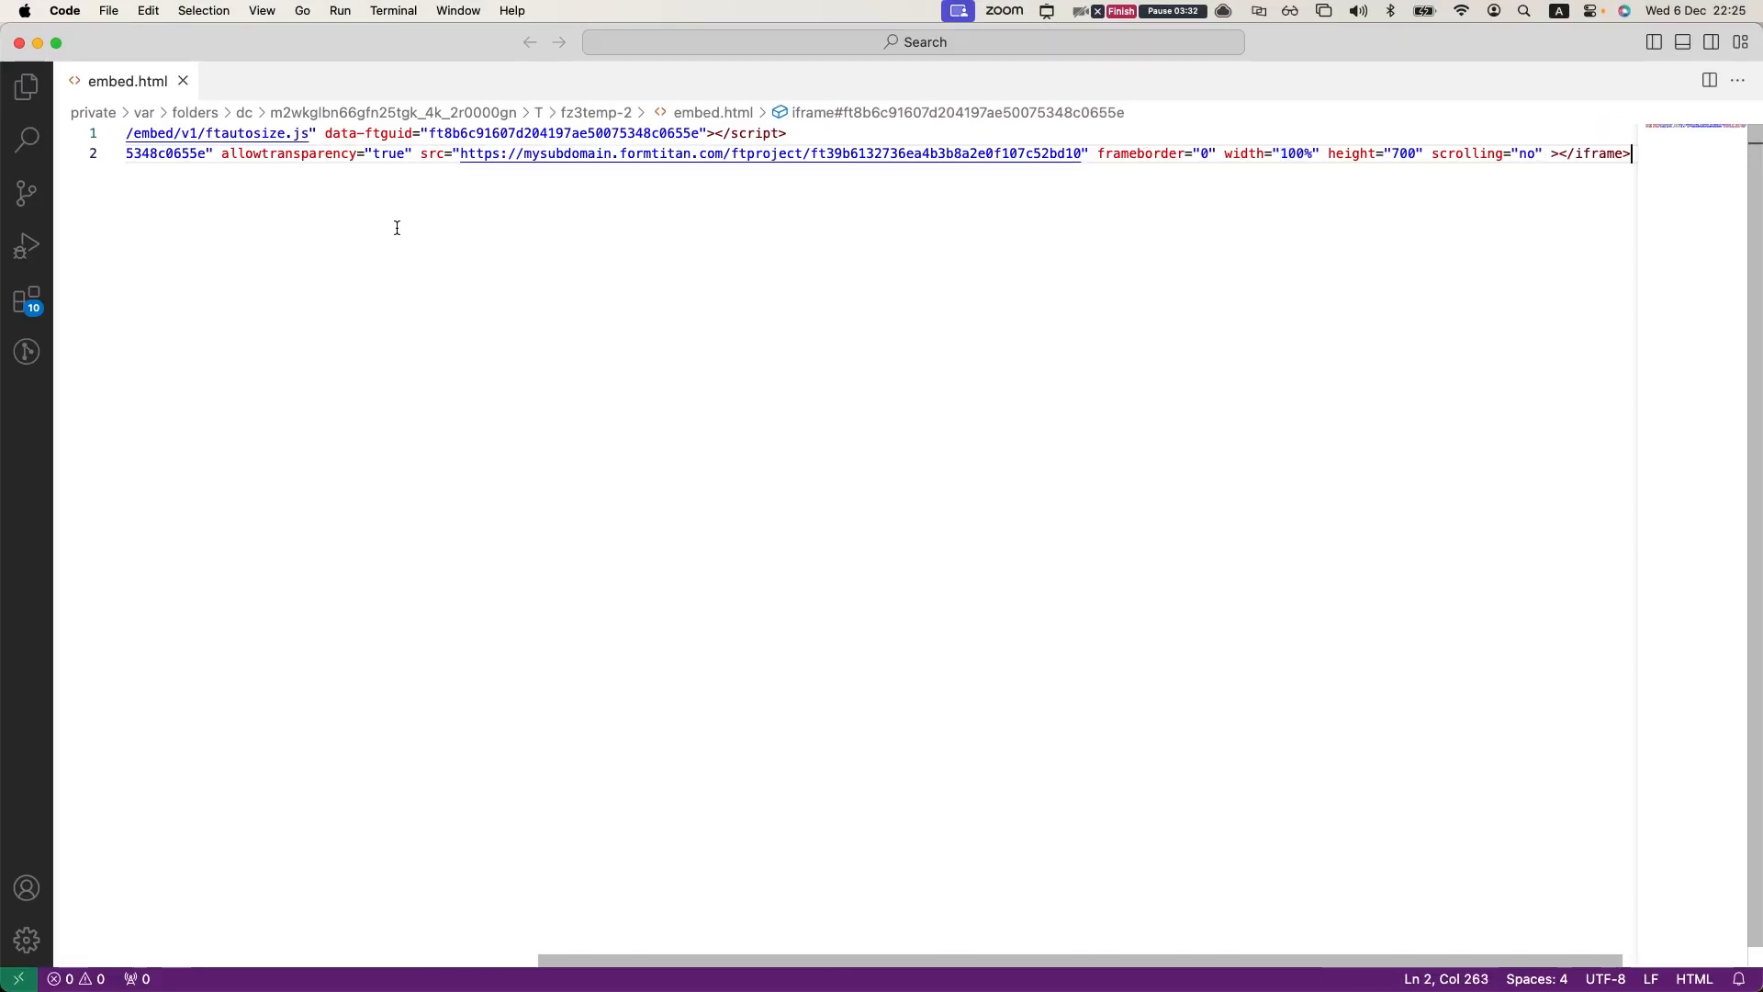
# Step: Insert an empty line above the script tag at the start of embed.html
pyautogui.hscroll(-10, 280, 184)
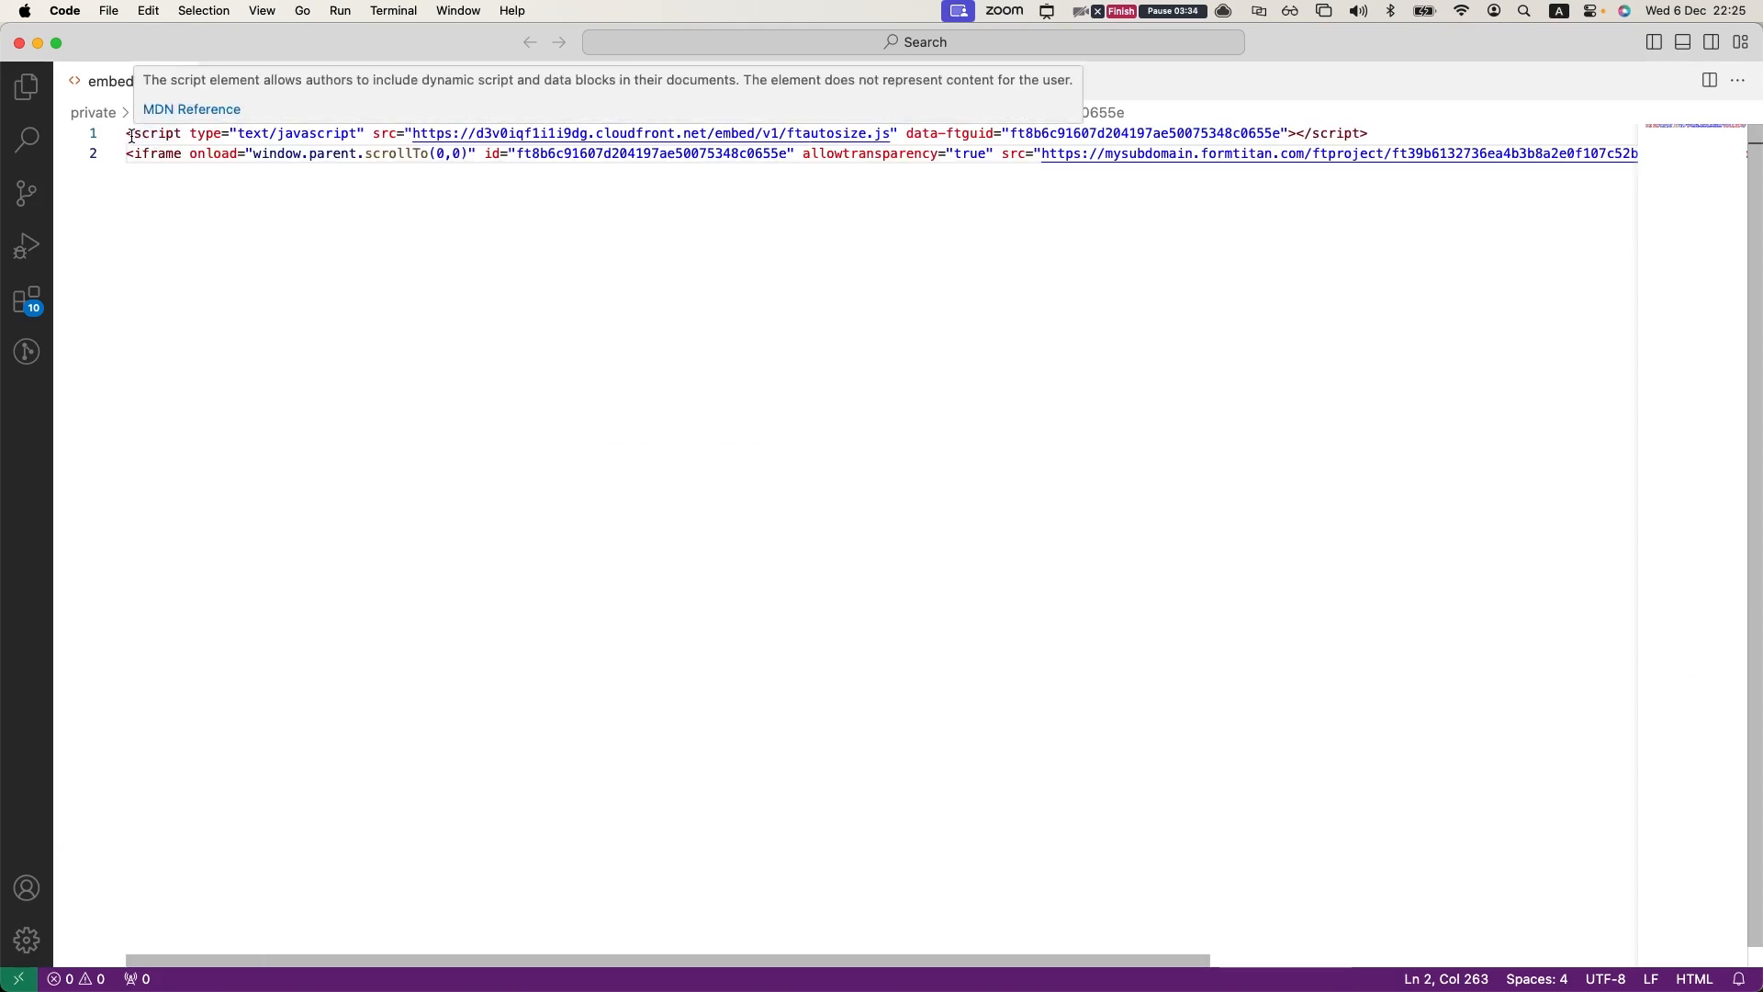
pyautogui.click(130, 135)
pyautogui.press('Down')
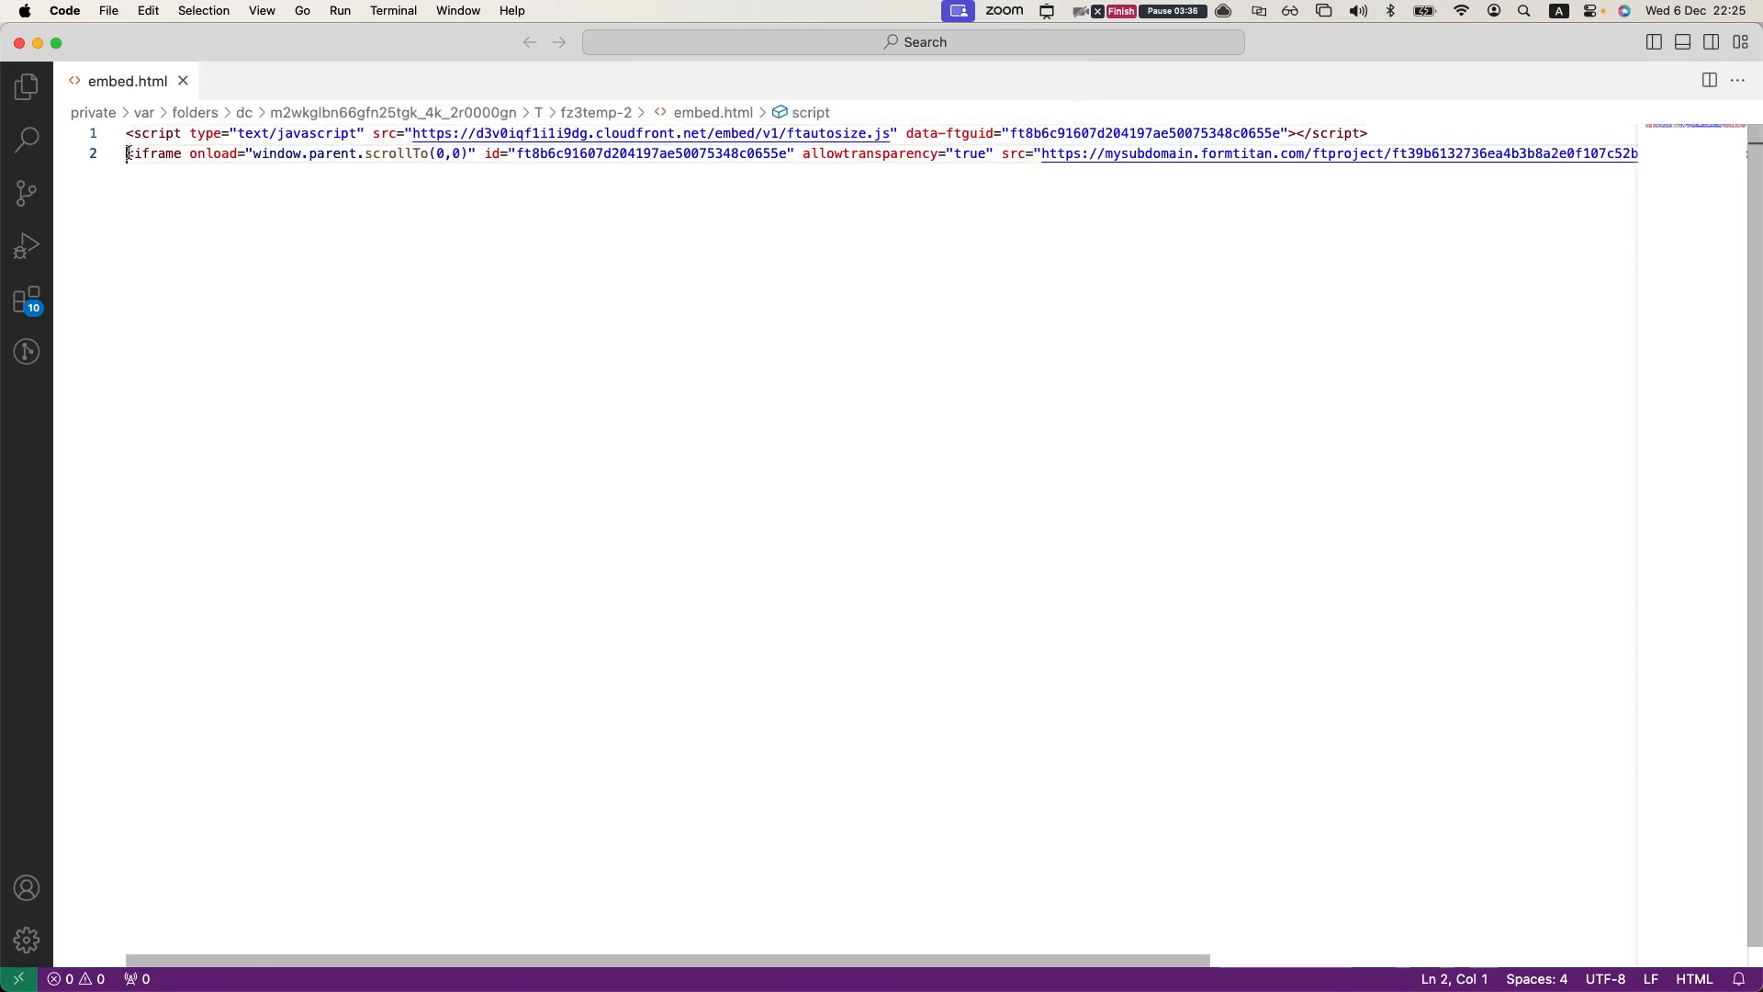
pyautogui.press('Return')
pyautogui.press('Up')
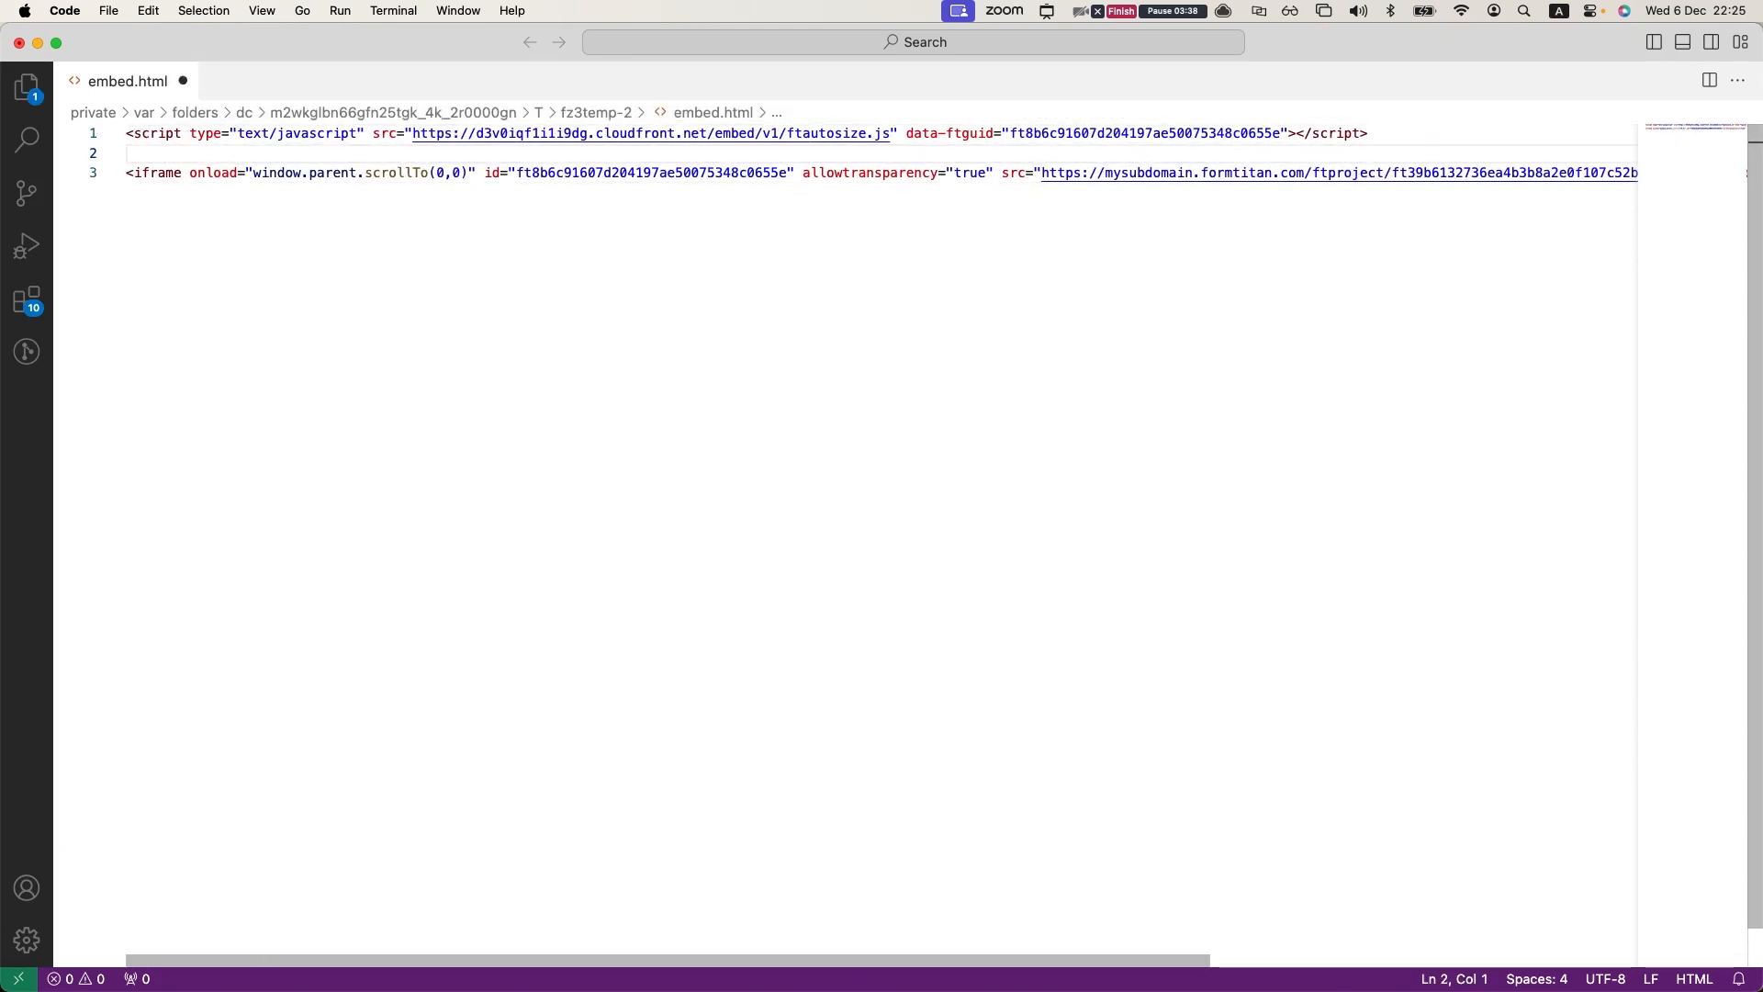
pyautogui.press('Delete')
pyautogui.press('Up')
pyautogui.press('Return')
pyautogui.press('Up')
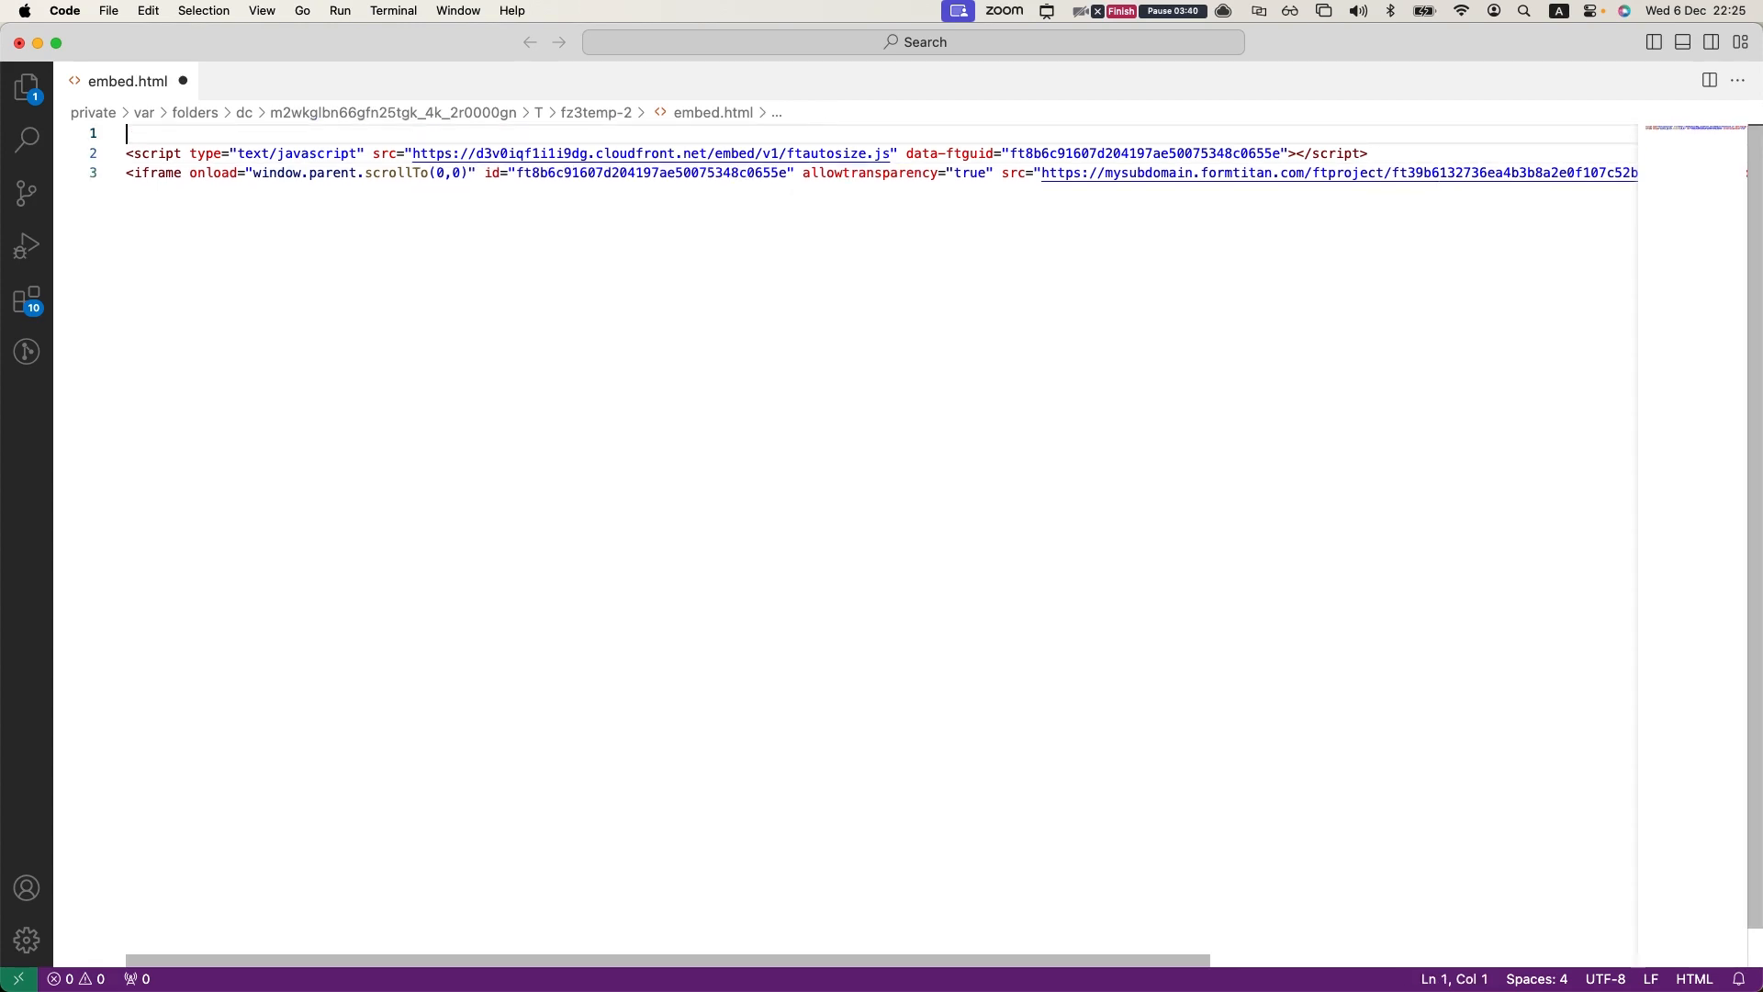
# Step: Wrap the script and iframe in a div with style="width: 50%;" and save embed.html
pyautogui.write('<>')
pyautogui.write('div>')
pyautogui.press('Escape')
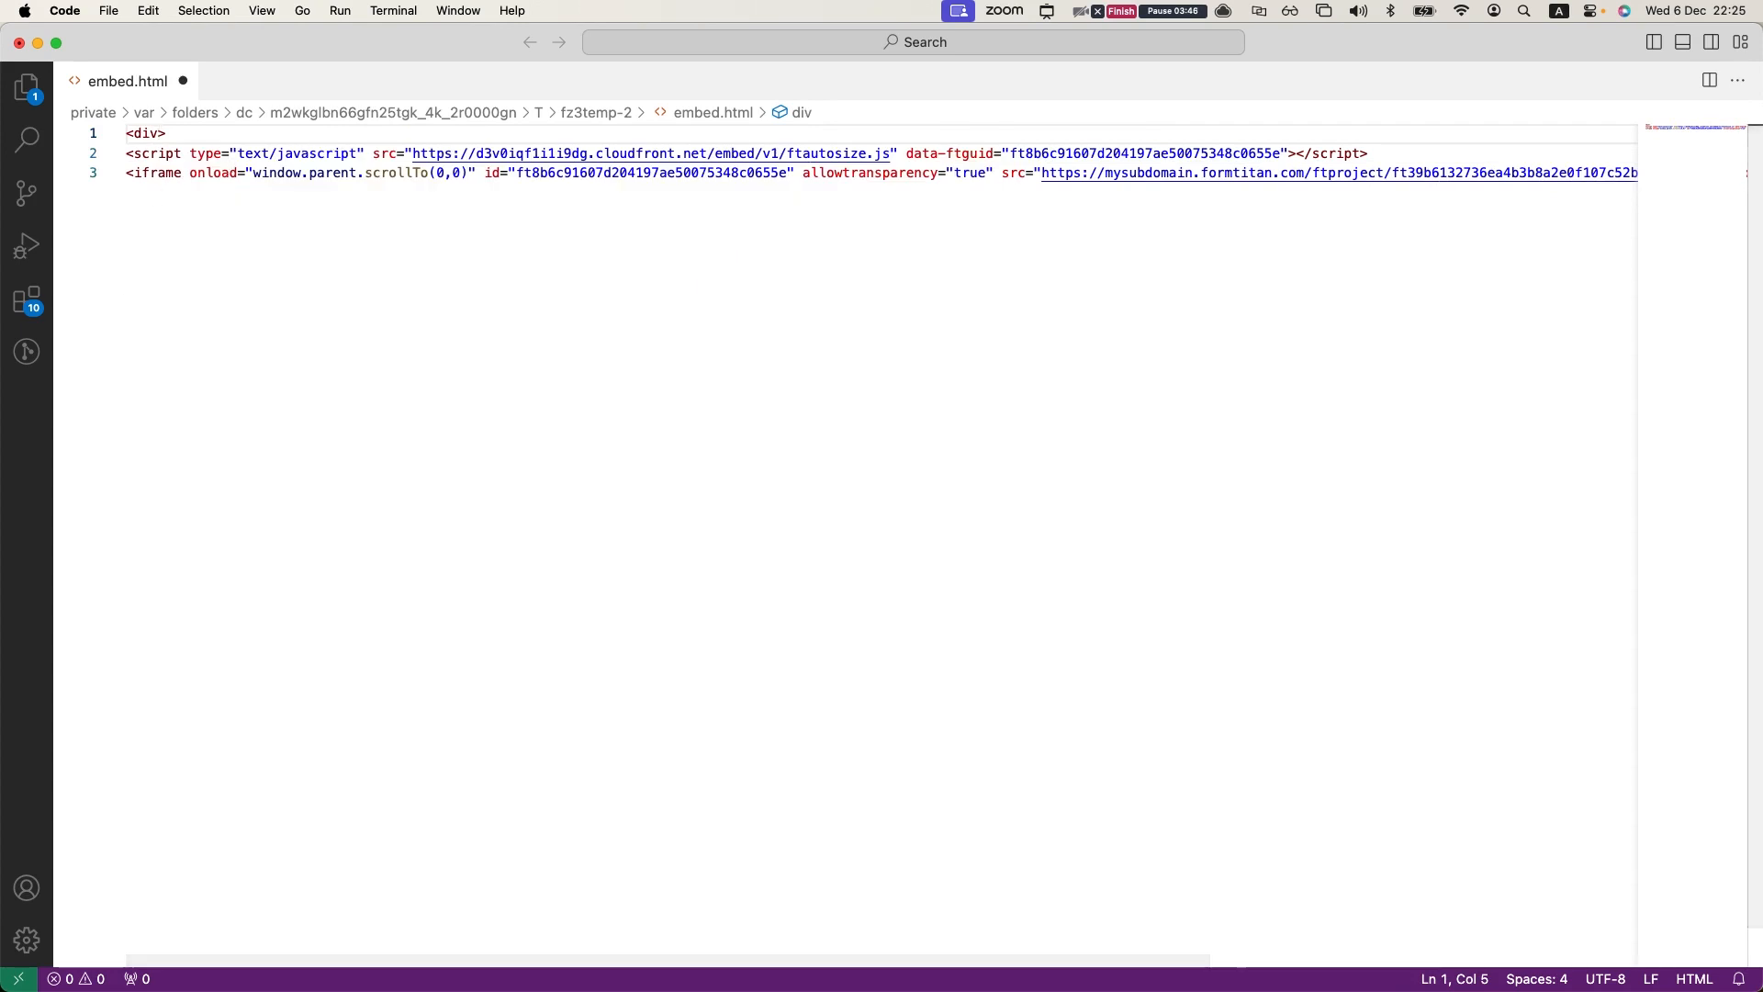
pyautogui.press('super+a')
pyautogui.press('super+v')
pyautogui.press('super+s')
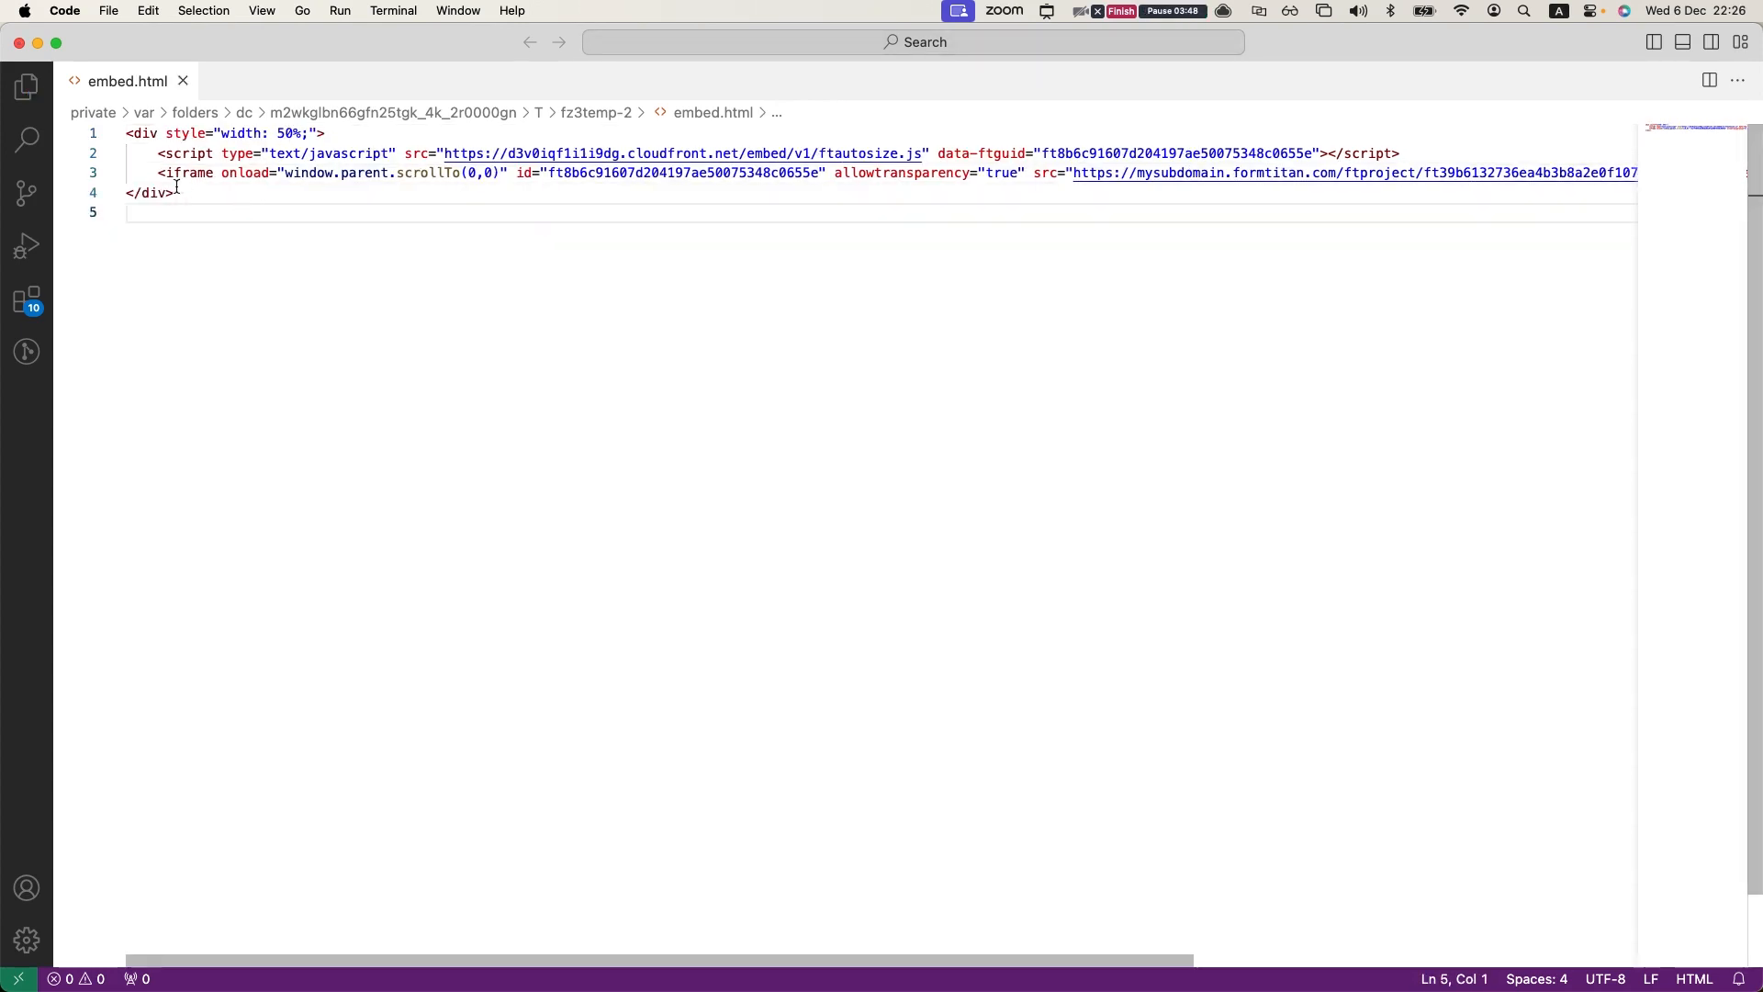
# Step: Review the width style of the div that wraps the embed code
pyautogui.doubleClick(241, 134)
pyautogui.doubleClick(292, 134)
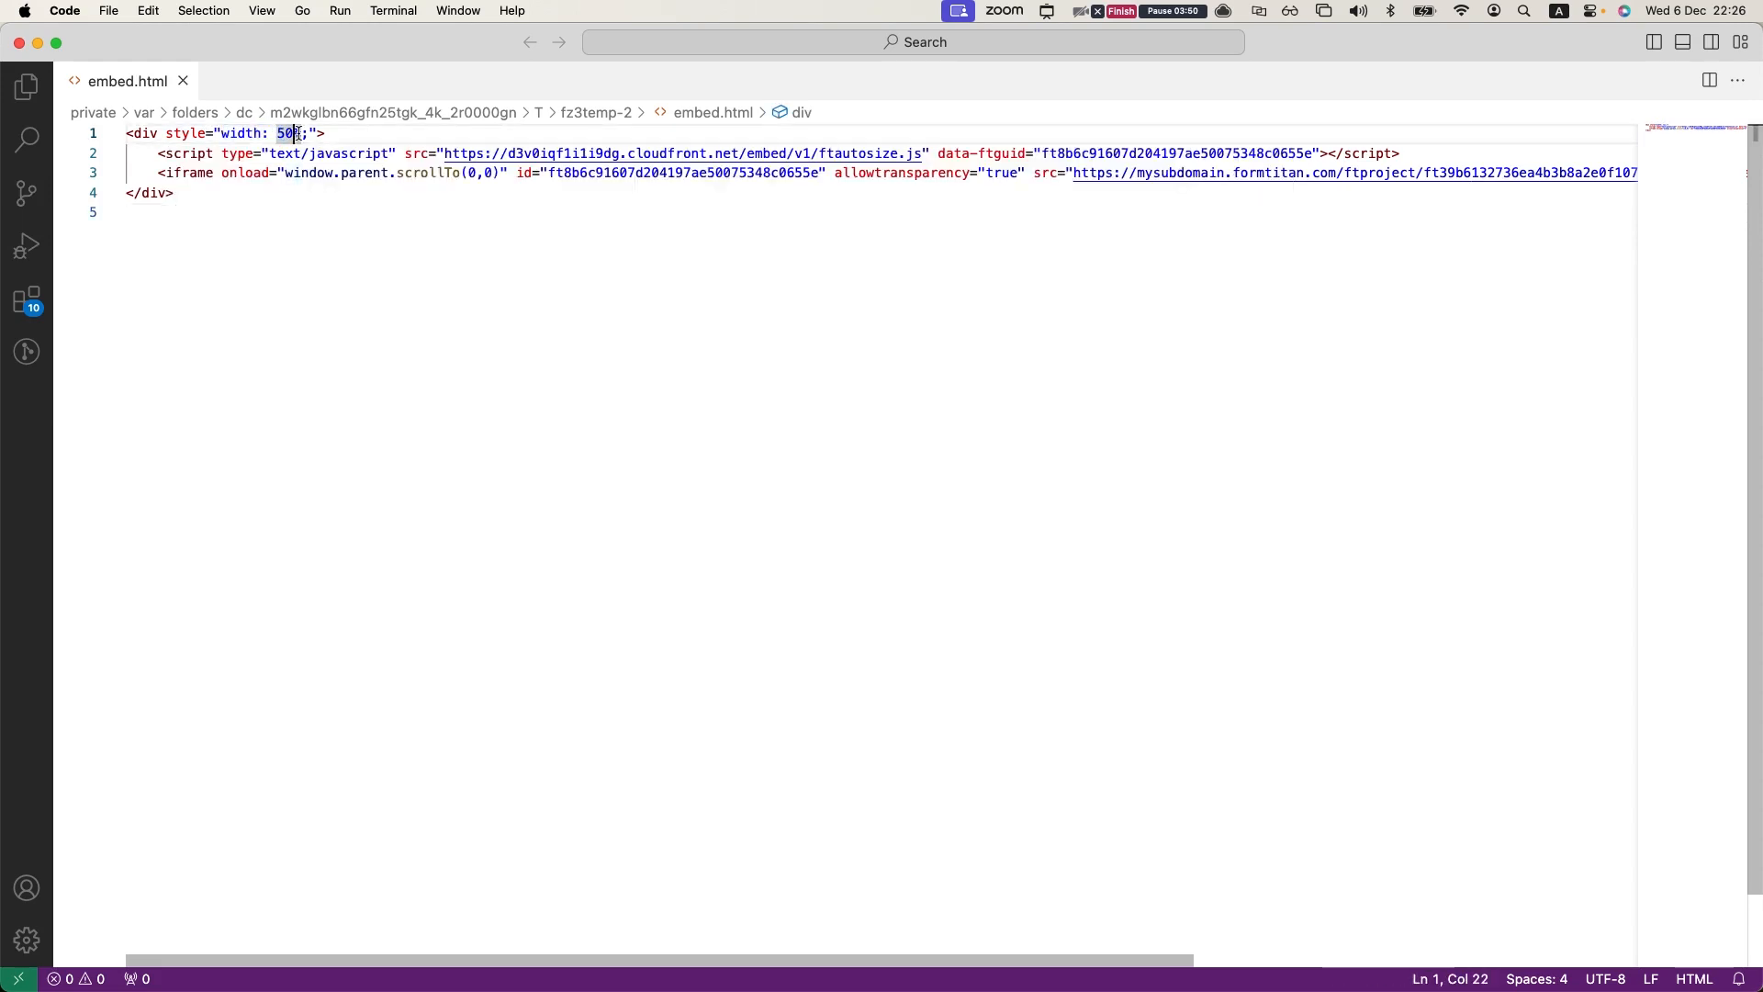
pyautogui.click(211, 300)
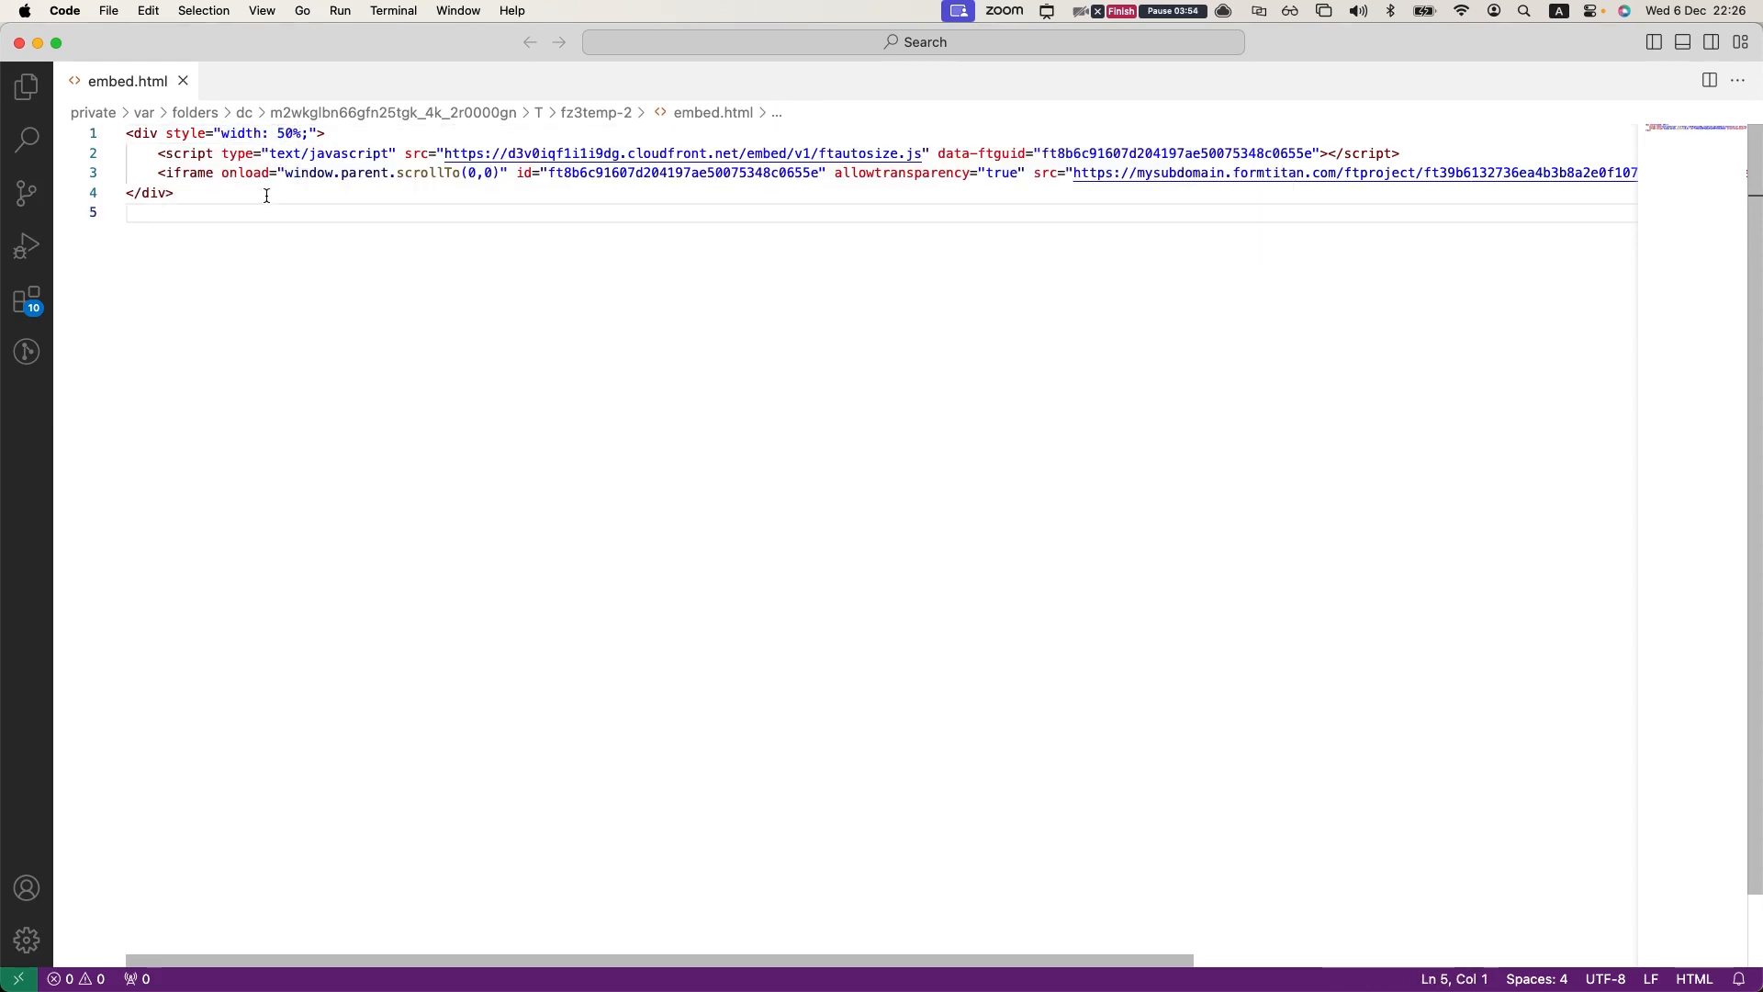
# Step: Switch to Chrome, reload 7force.io/embed.html and test the form's layout by narrowing the browser window and enlarging it again
pyautogui.hotkey('ctrl', 'Up')
pyautogui.click(607, 467)
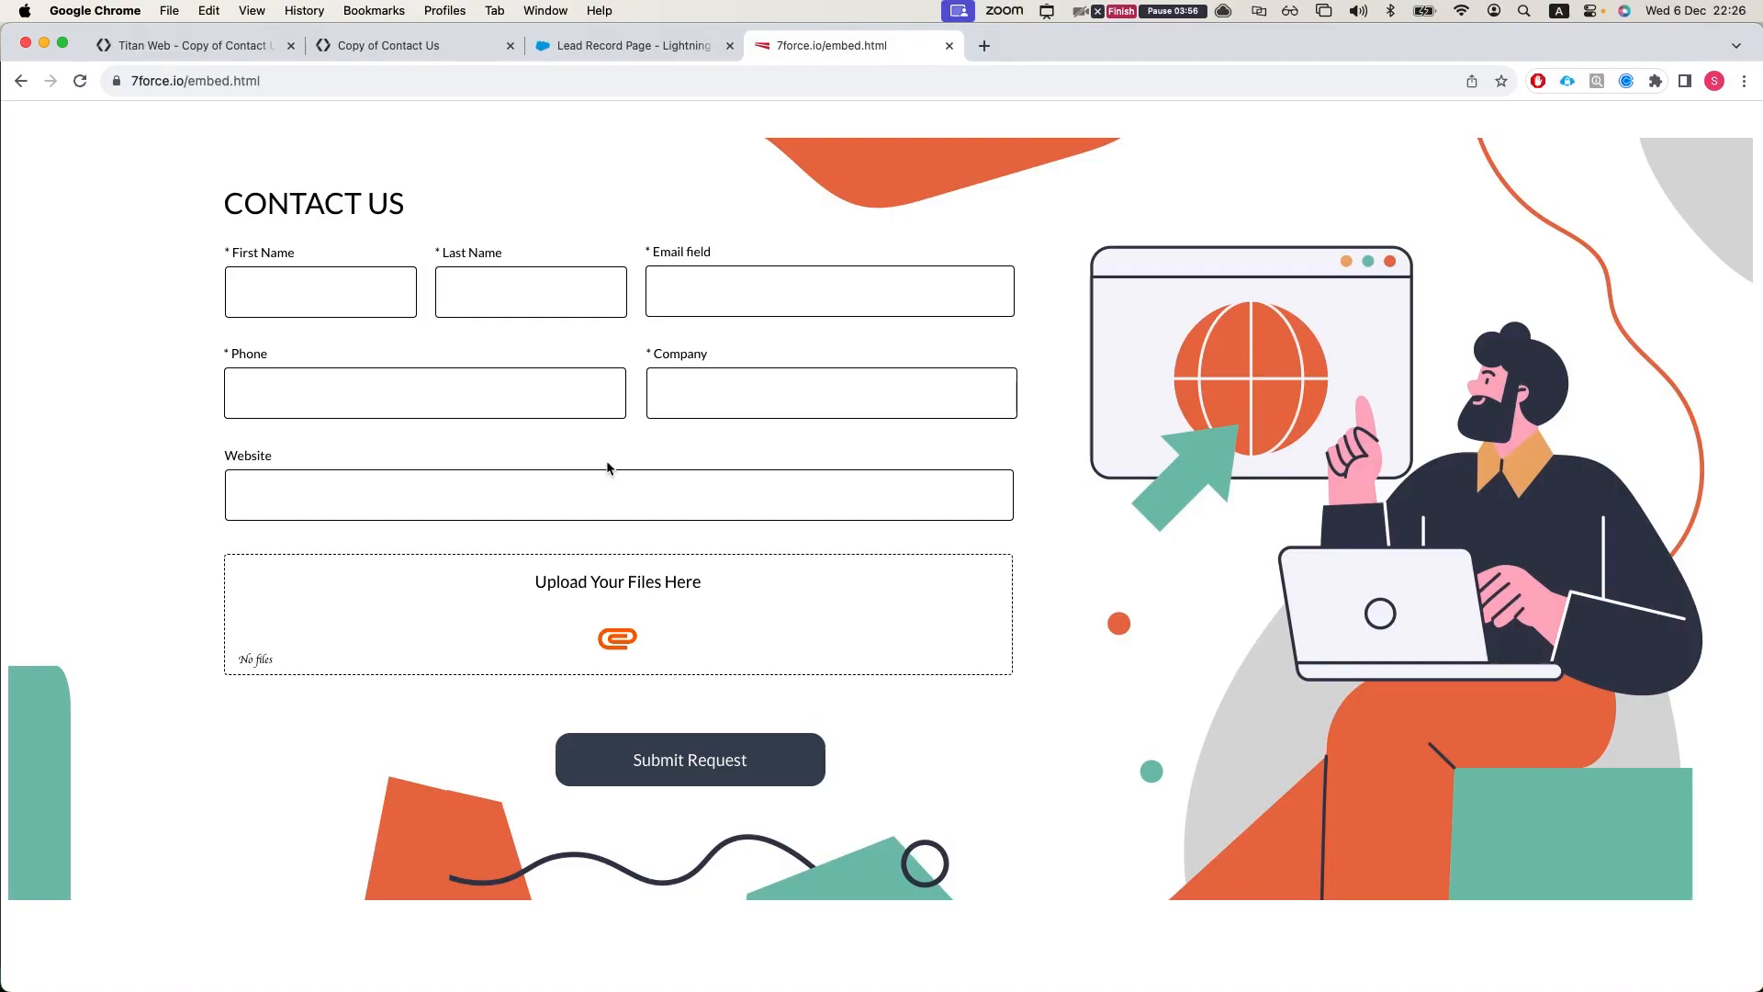
pyautogui.press('super+r')
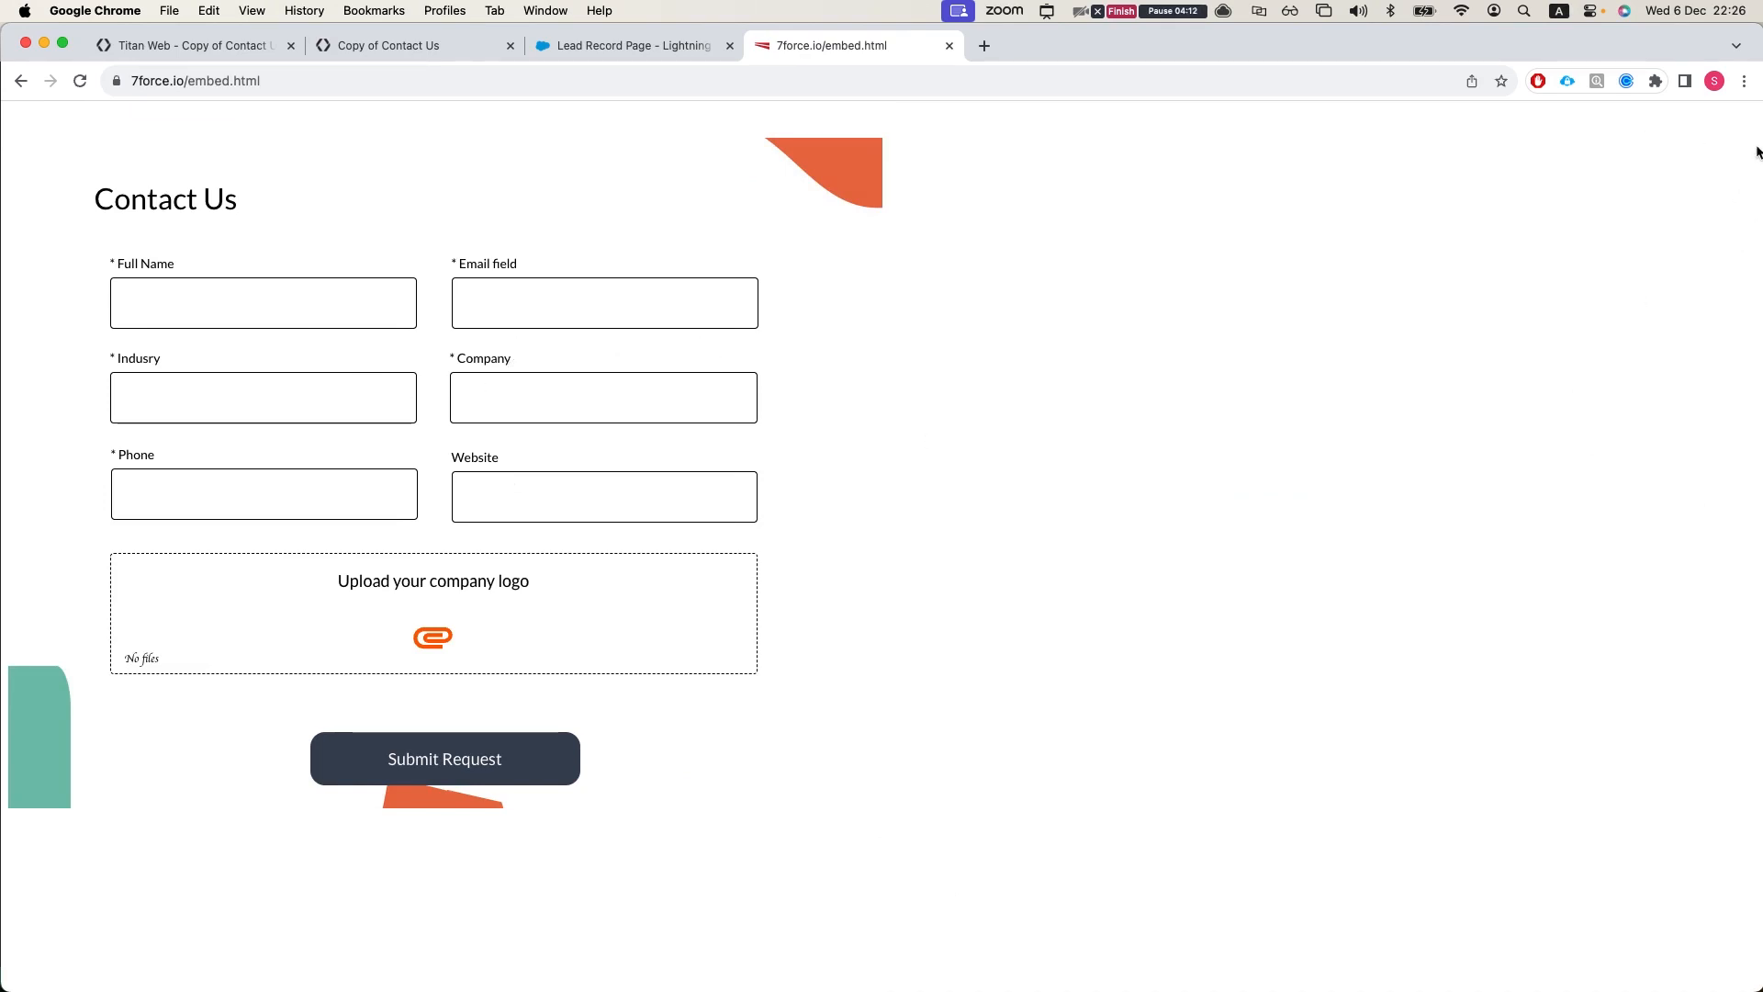
pyautogui.moveTo(1758, 146); pyautogui.dragTo(1152, 270)
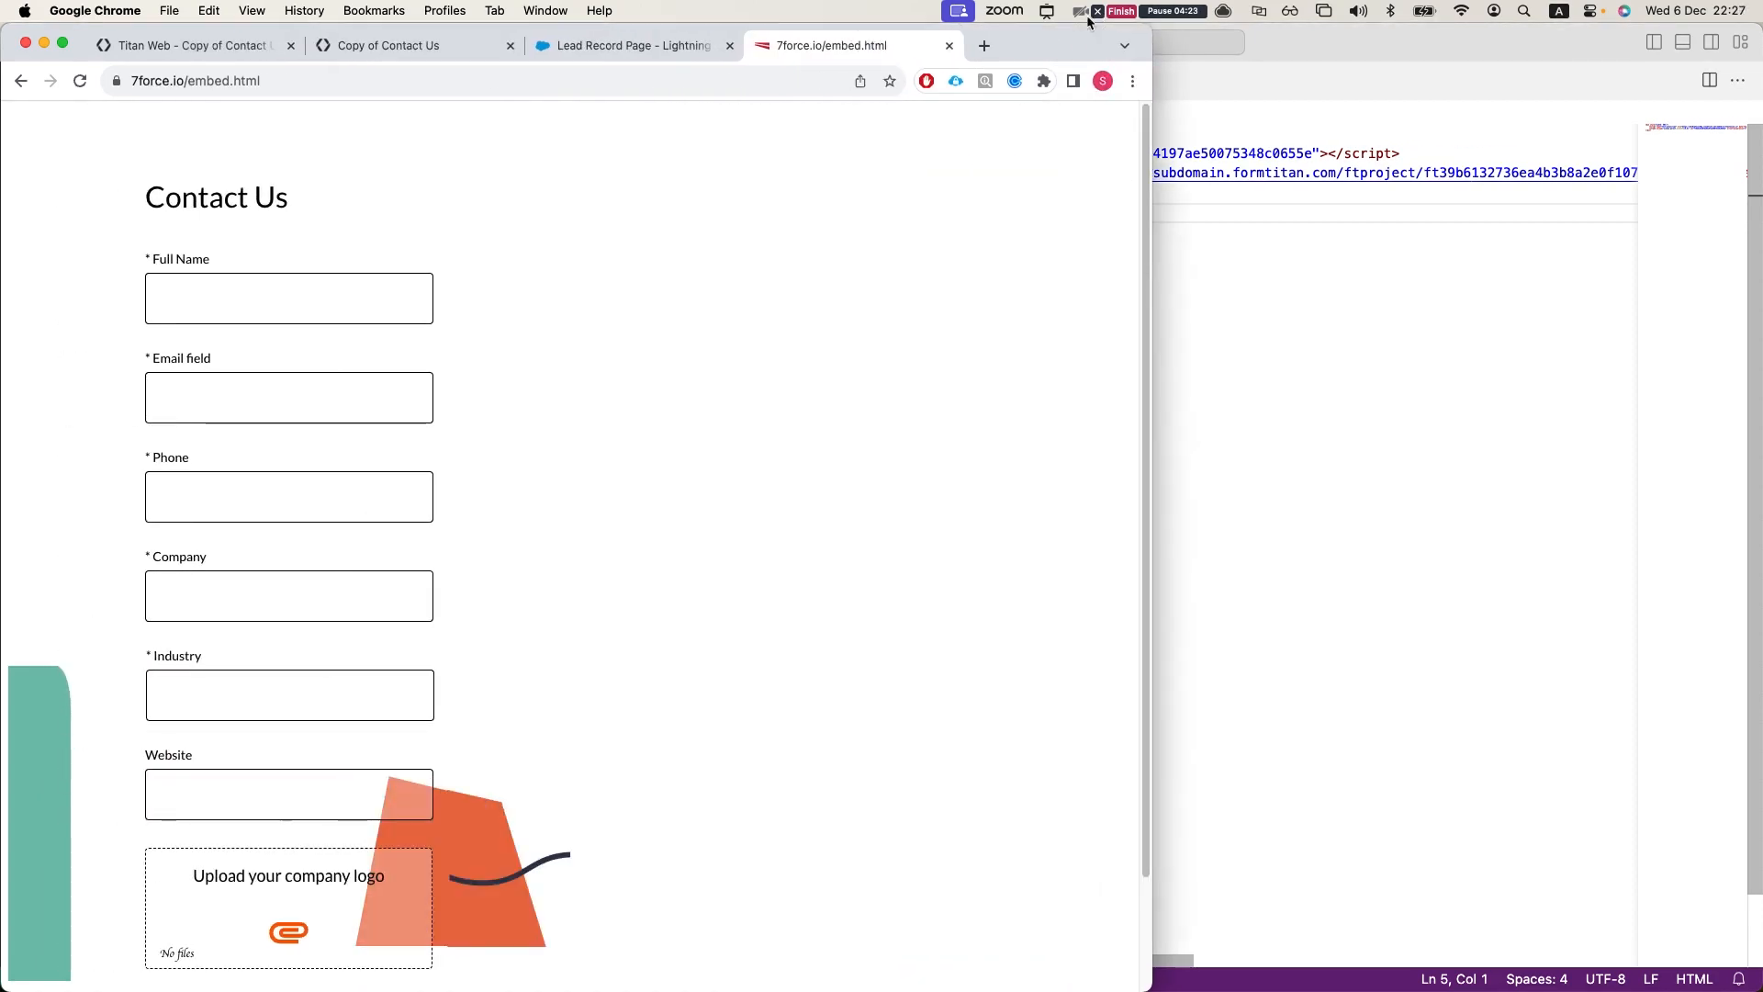
pyautogui.doubleClick(1071, 37)
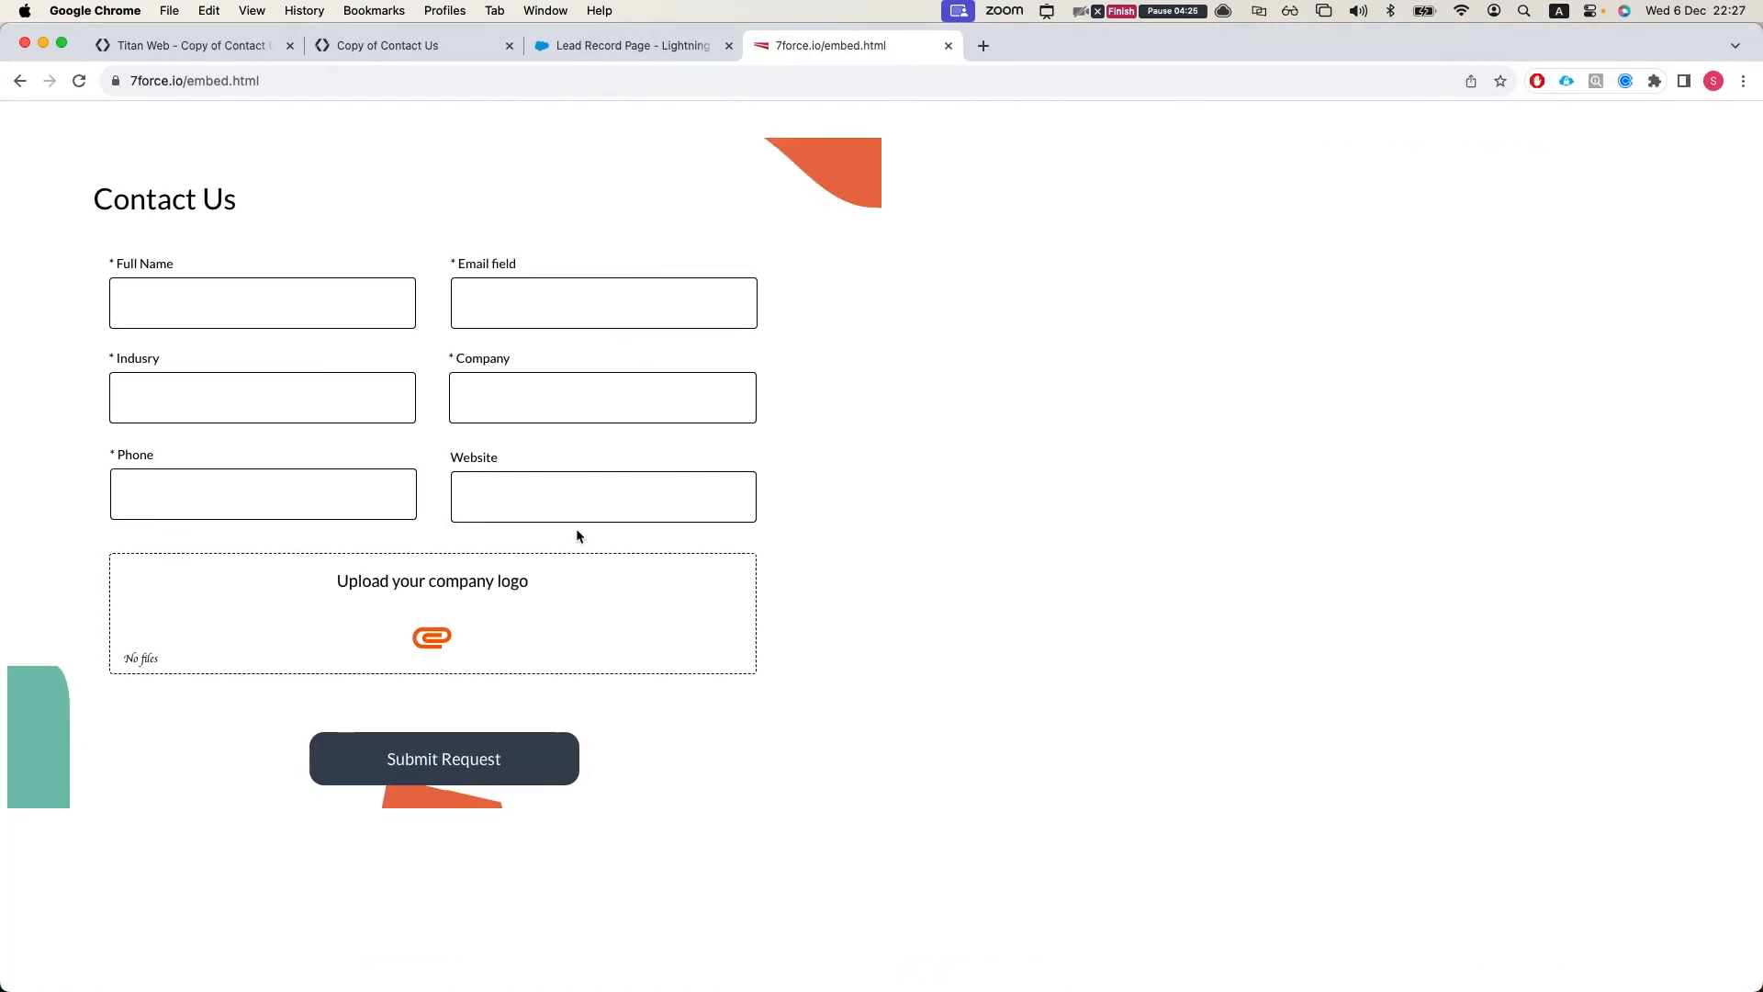